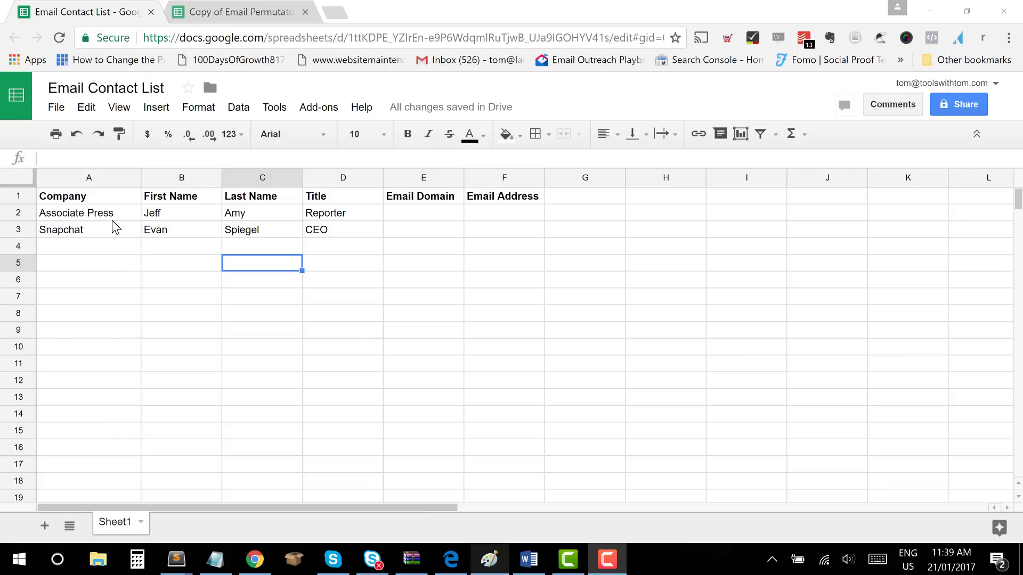
- Select the Associate Press company name in cell A2 of the Email Contact List
{"action": "left_click", "coordinate": [322, 255]}
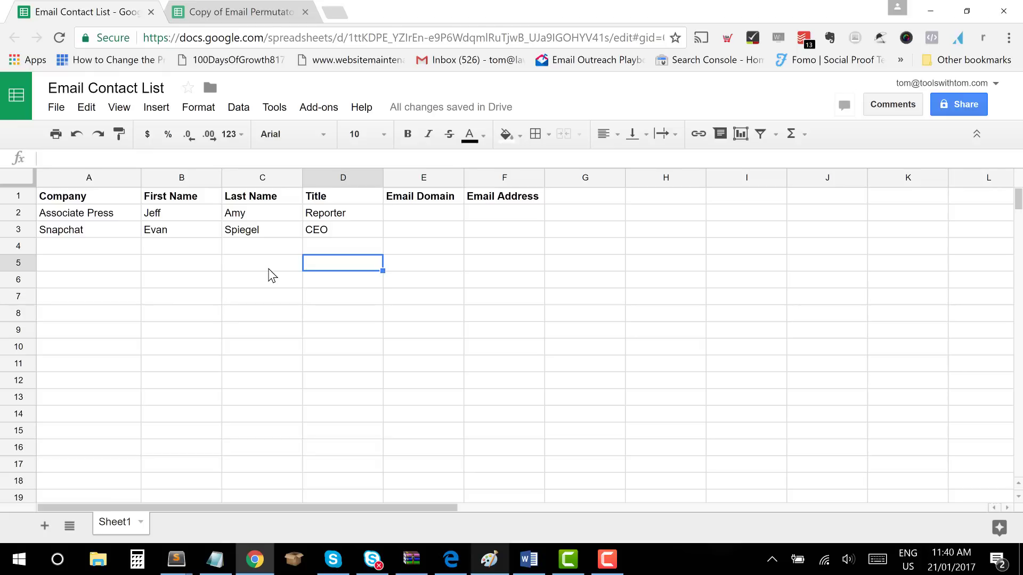
{"action": "left_click", "coordinate": [66, 215]}
- Copy the company name and search Google for 'associate press' in a new tab
{"action": "key", "text": "ctrl+c"}
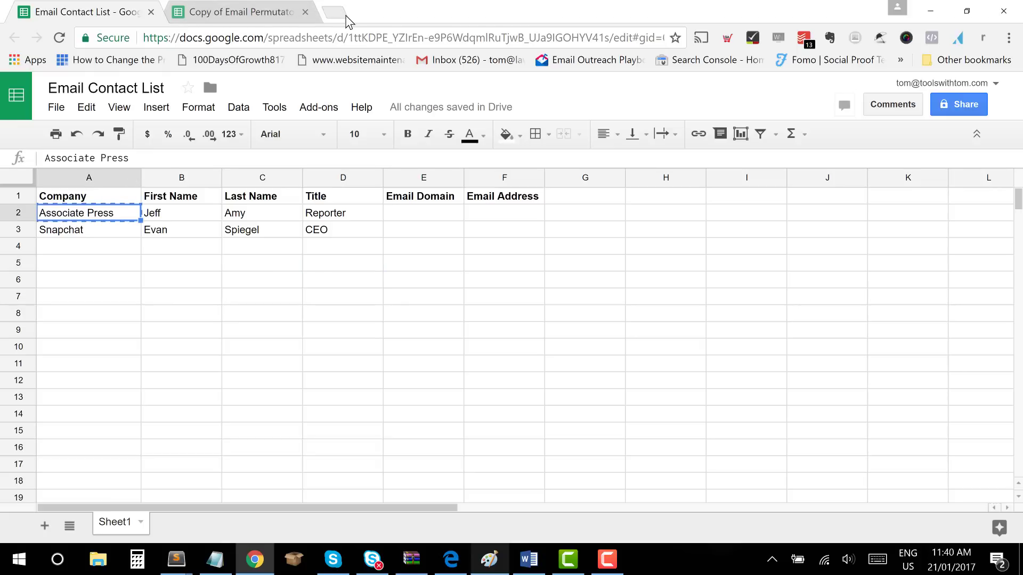
{"action": "left_click", "coordinate": [343, 15]}
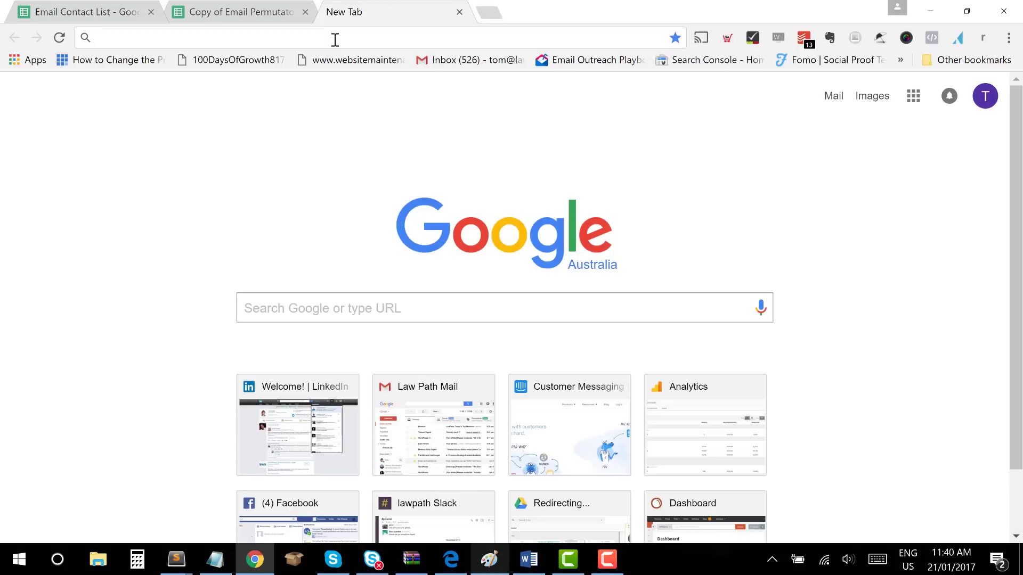
{"action": "type", "text": "associate press"}
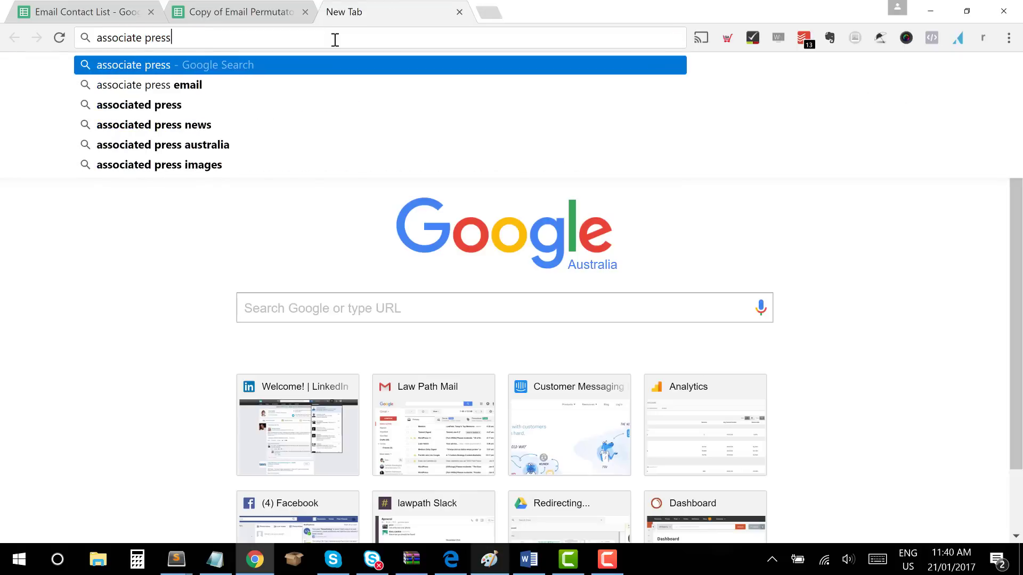
{"action": "key", "text": "Return"}
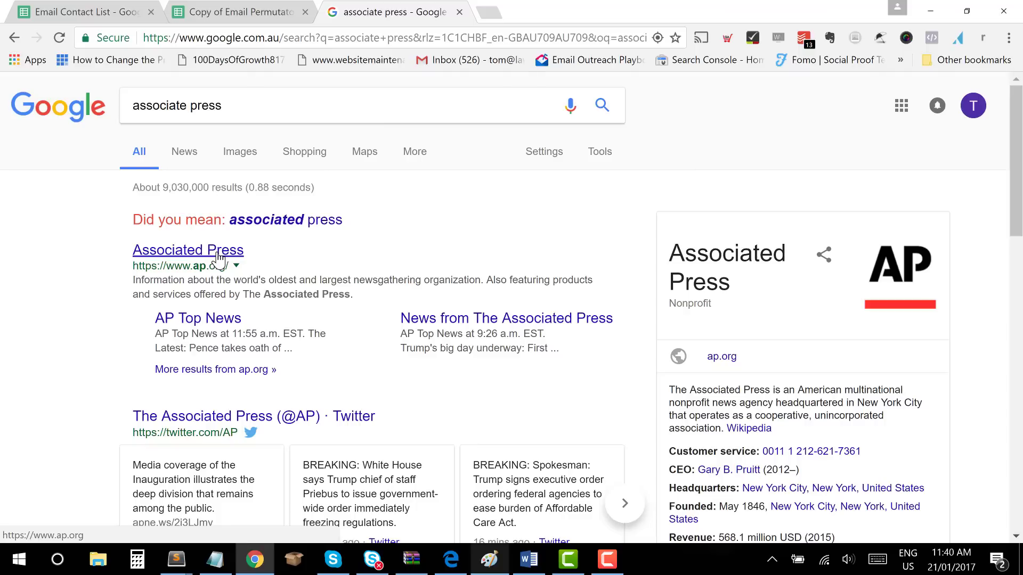
- Open the Associated Press homepage from the results and scroll down to its footer
{"action": "left_click", "coordinate": [218, 258]}
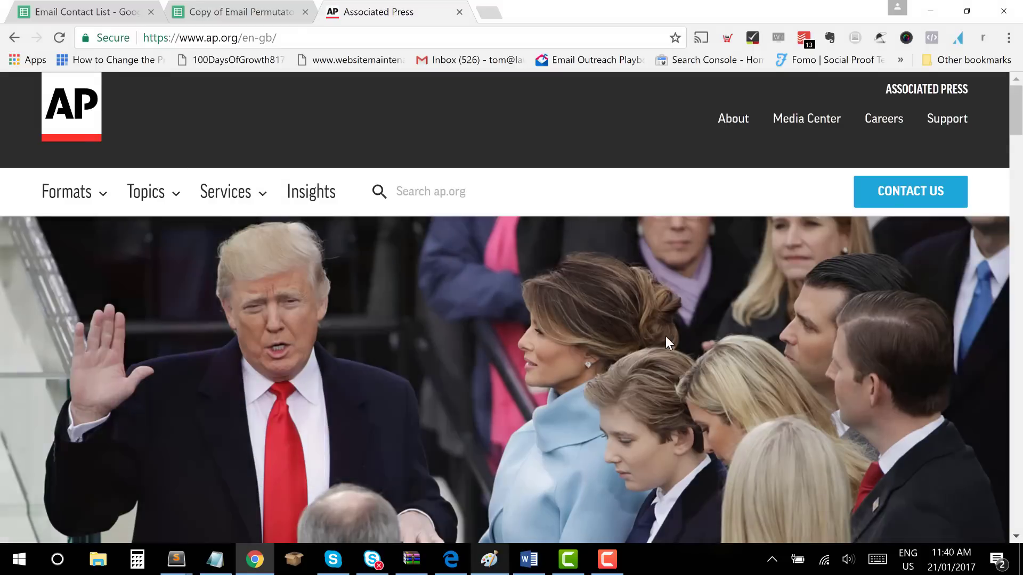
{"action": "scroll", "coordinate": [666, 337], "scroll_direction": "down", "scroll_amount": 3}
{"action": "scroll", "coordinate": [639, 338], "scroll_direction": "up", "scroll_amount": 3}
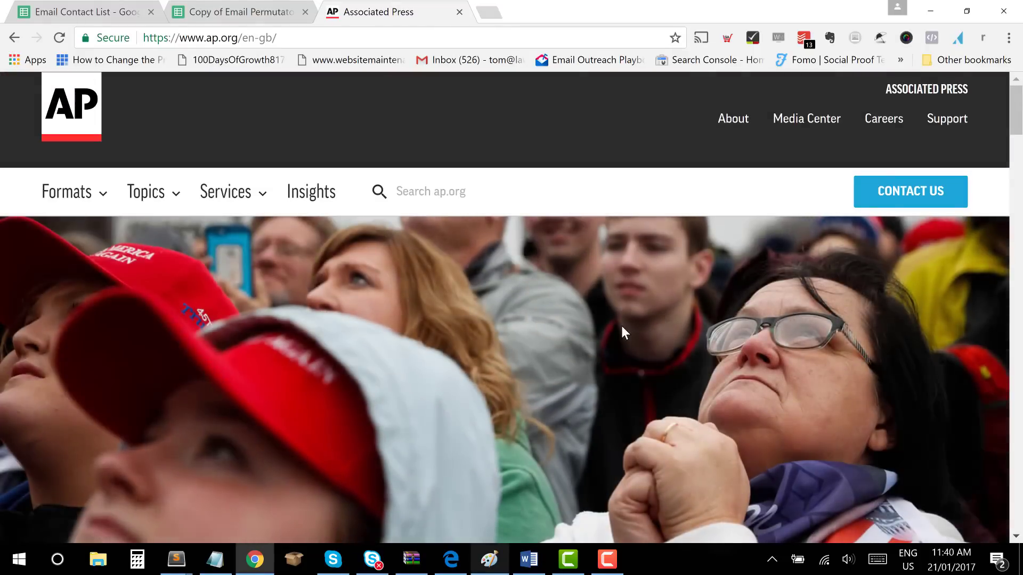
{"action": "scroll", "coordinate": [620, 333], "scroll_direction": "down", "scroll_amount": 15}
{"action": "left_click_drag", "start_coordinate": [1016, 288], "coordinate": [1016, 528]}
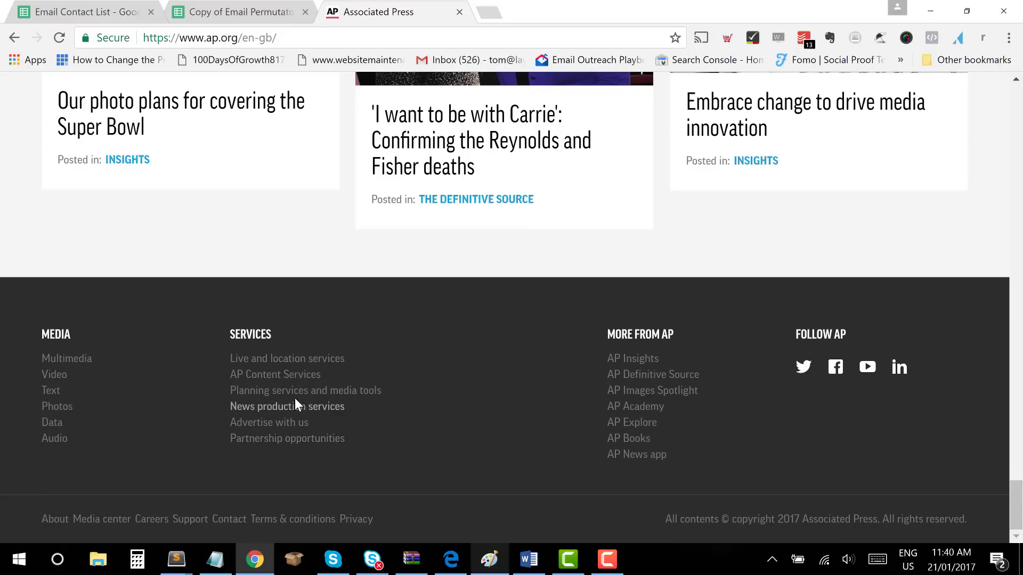
- Open the AP Contact Us page and pick out the ap.org domain in an address
{"action": "left_click", "coordinate": [226, 524]}
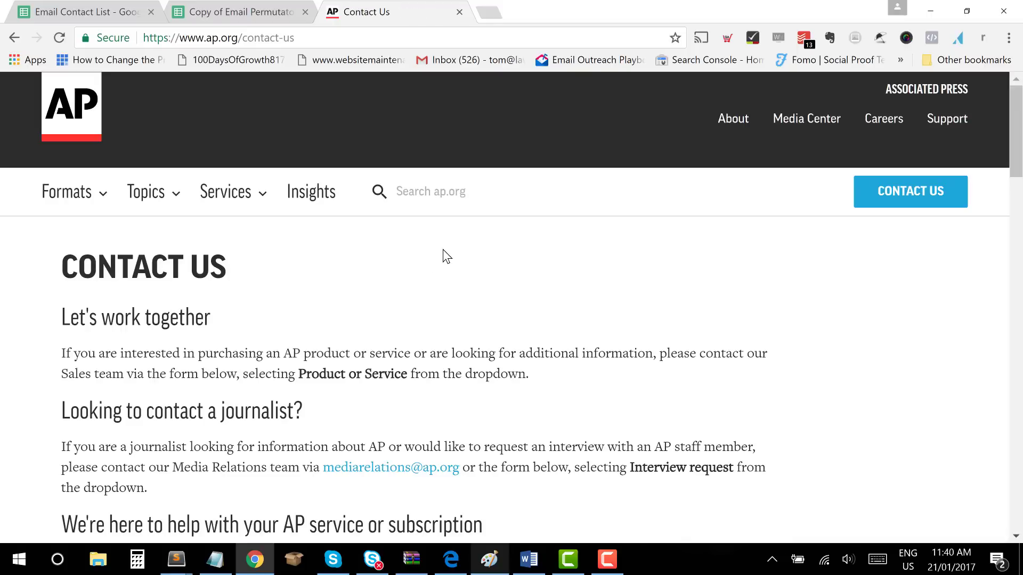
{"action": "scroll", "coordinate": [442, 250], "scroll_direction": "down", "scroll_amount": 3}
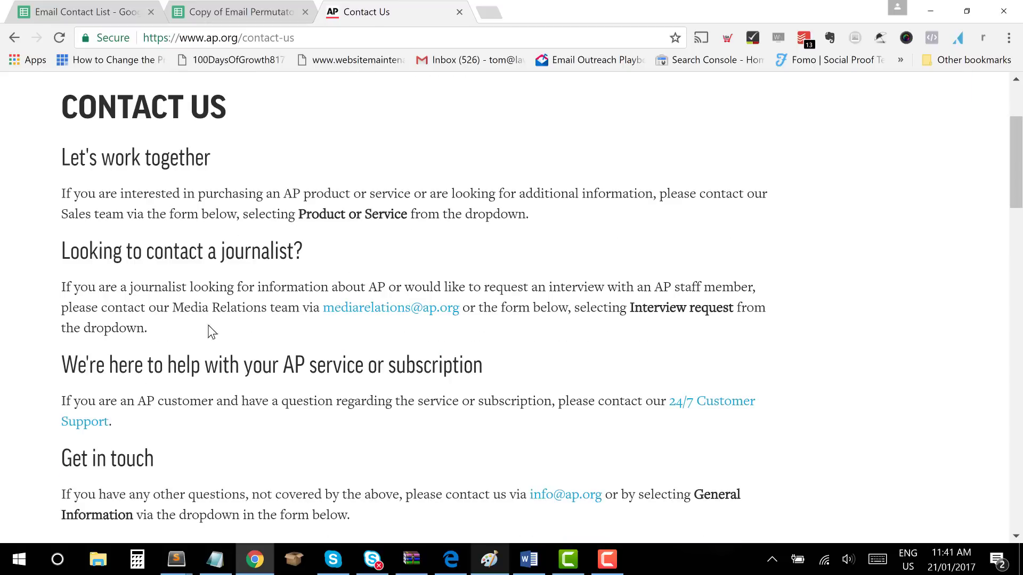
{"action": "scroll", "coordinate": [337, 423], "scroll_direction": "down", "scroll_amount": 2}
{"action": "scroll", "coordinate": [337, 423], "scroll_direction": "down", "scroll_amount": 2}
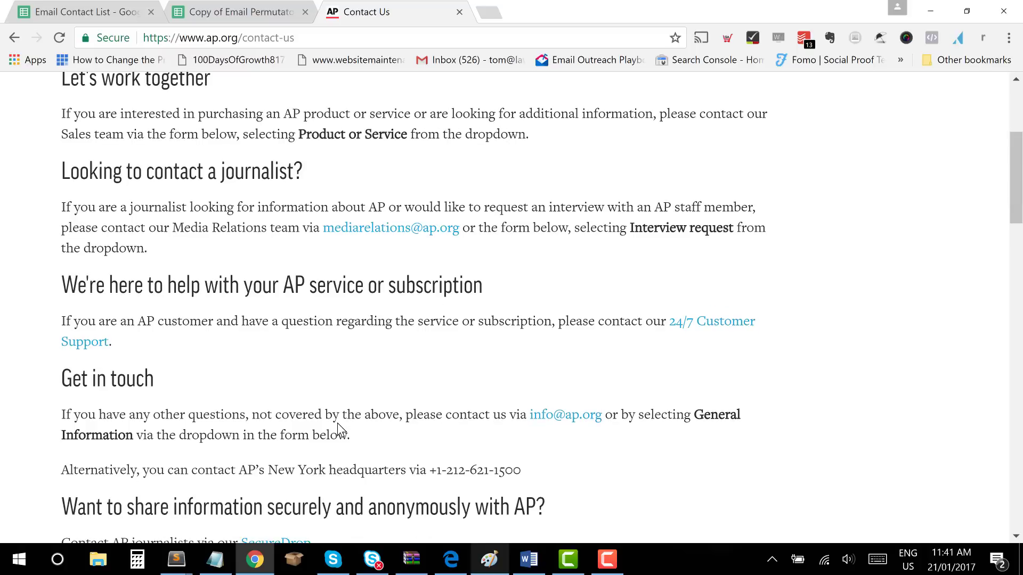
{"action": "scroll", "coordinate": [337, 423], "scroll_direction": "up", "scroll_amount": 2}
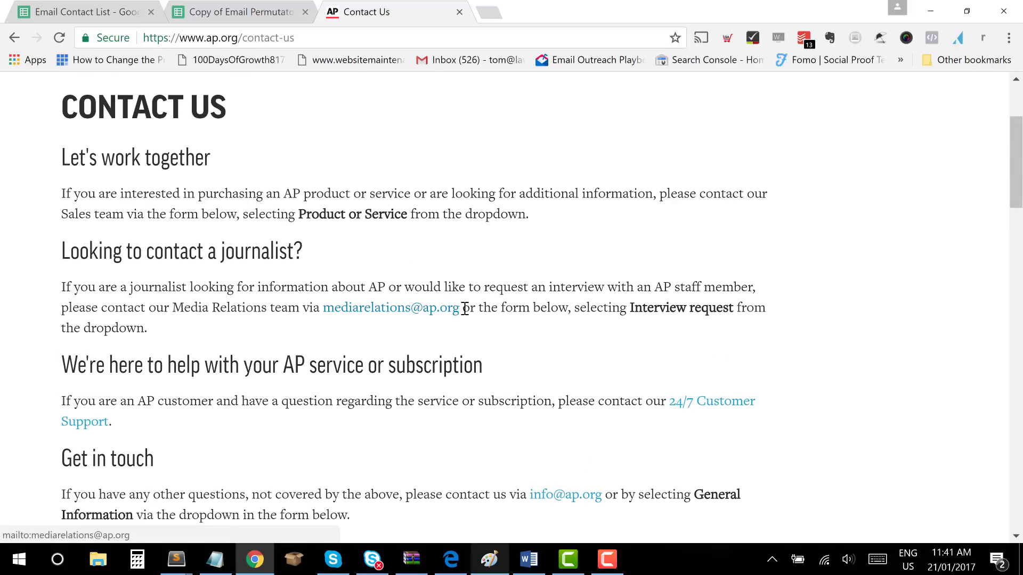
{"action": "left_click_drag", "start_coordinate": [462, 308], "coordinate": [422, 316]}
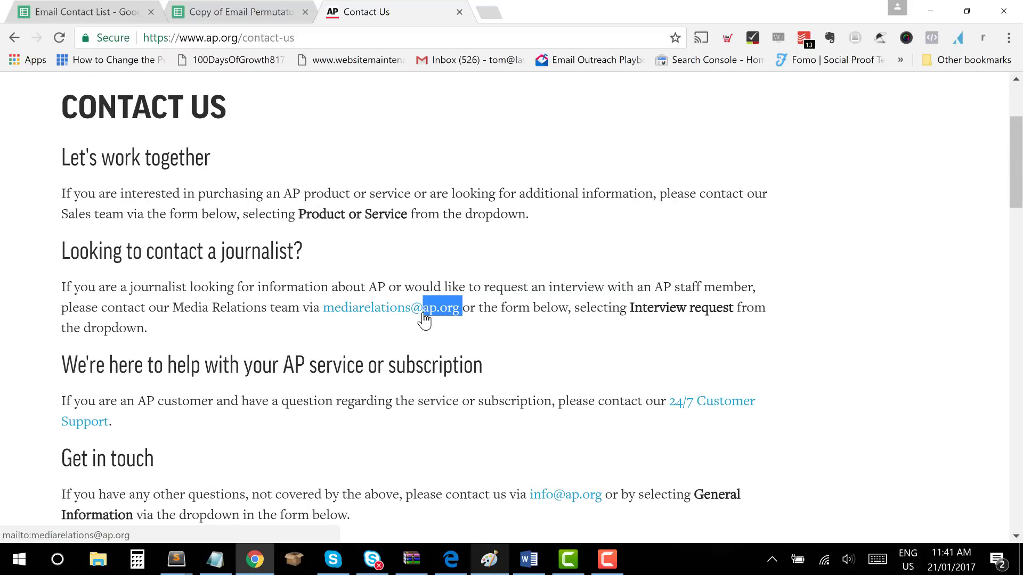
{"action": "left_click", "coordinate": [438, 335]}
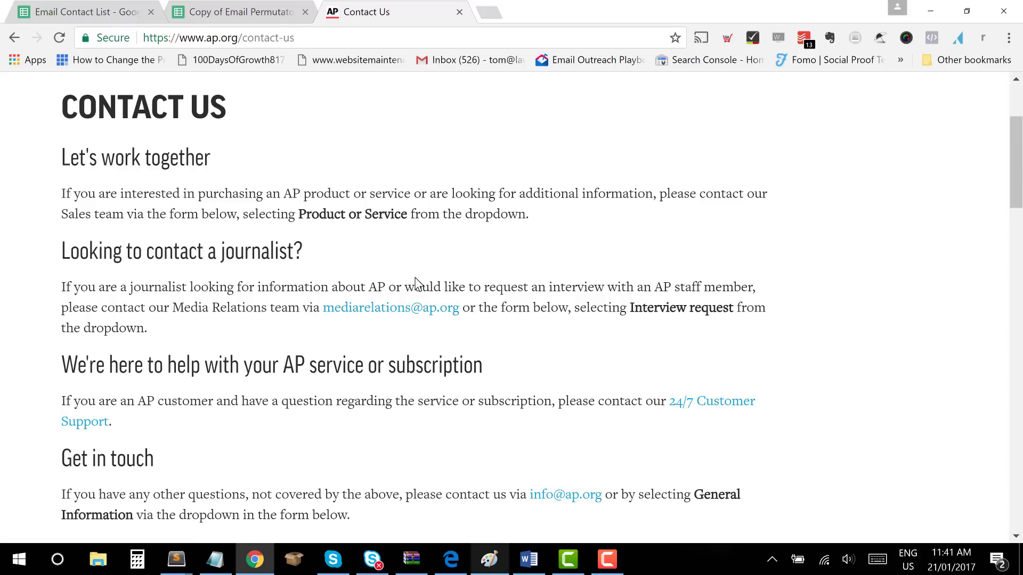
- Enter ap.org as the Associate Press email domain in cell E2
{"action": "left_click", "coordinate": [70, 15]}
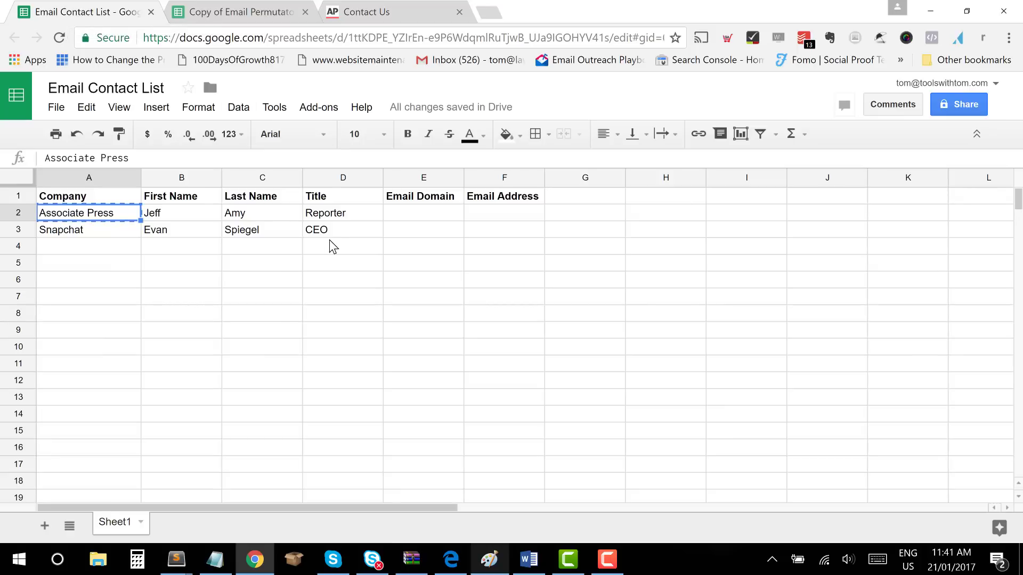
{"action": "left_click", "coordinate": [343, 214]}
{"action": "left_click", "coordinate": [404, 202]}
{"action": "left_click", "coordinate": [405, 217]}
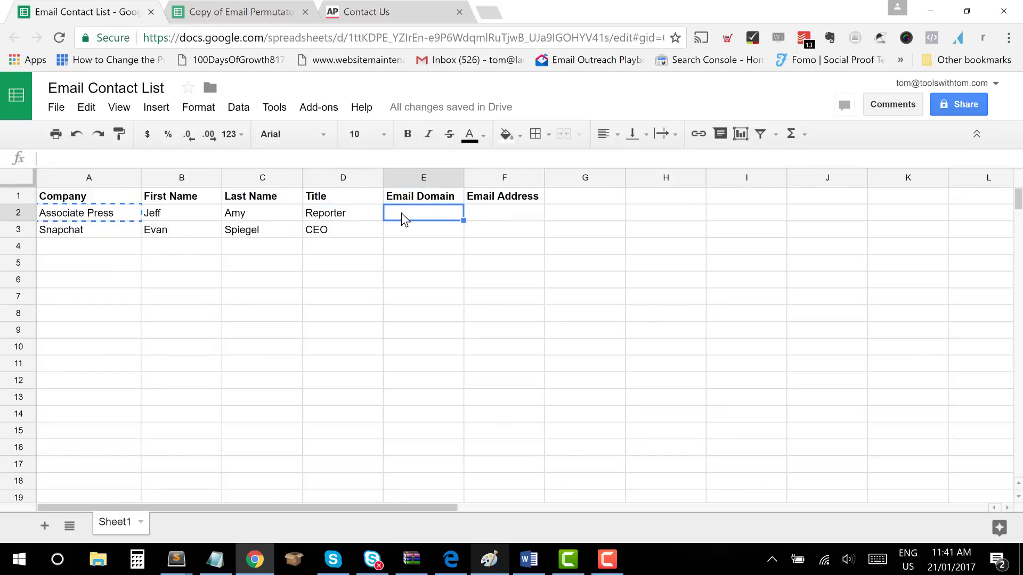
{"action": "type", "text": "ap.org"}
{"action": "key", "text": "Return"}
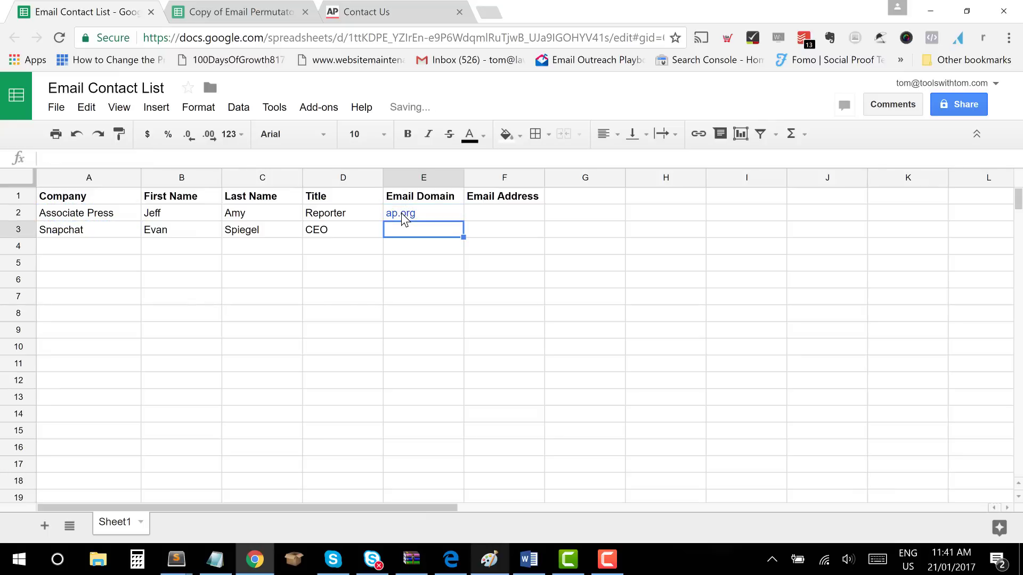
- Recheck the ap.org domain cell, then open a new Chrome tab
{"action": "left_click", "coordinate": [403, 219]}
{"action": "key", "text": "Right"}
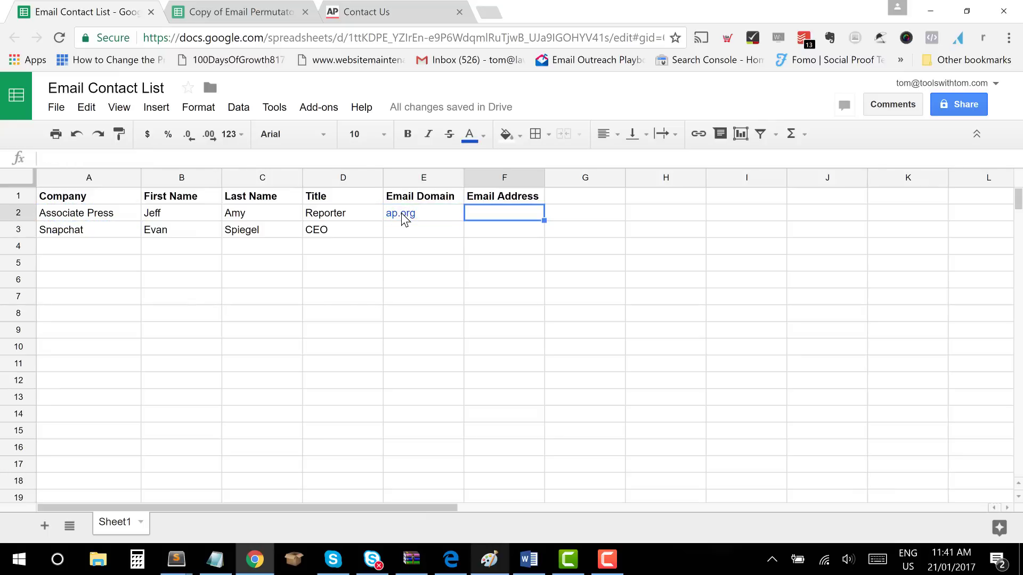
{"action": "key", "text": "Left"}
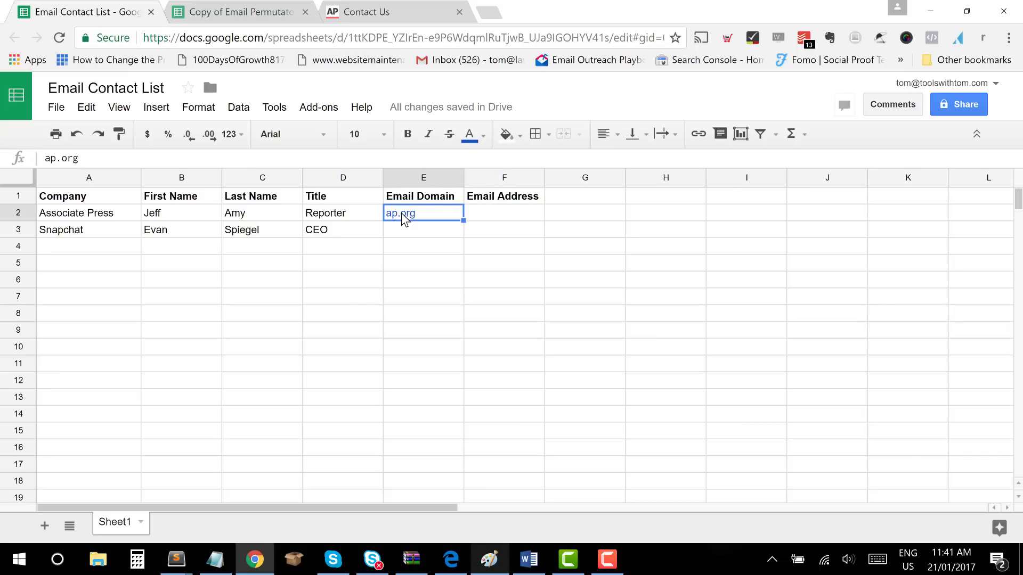
{"action": "key", "text": "ctrl+t"}
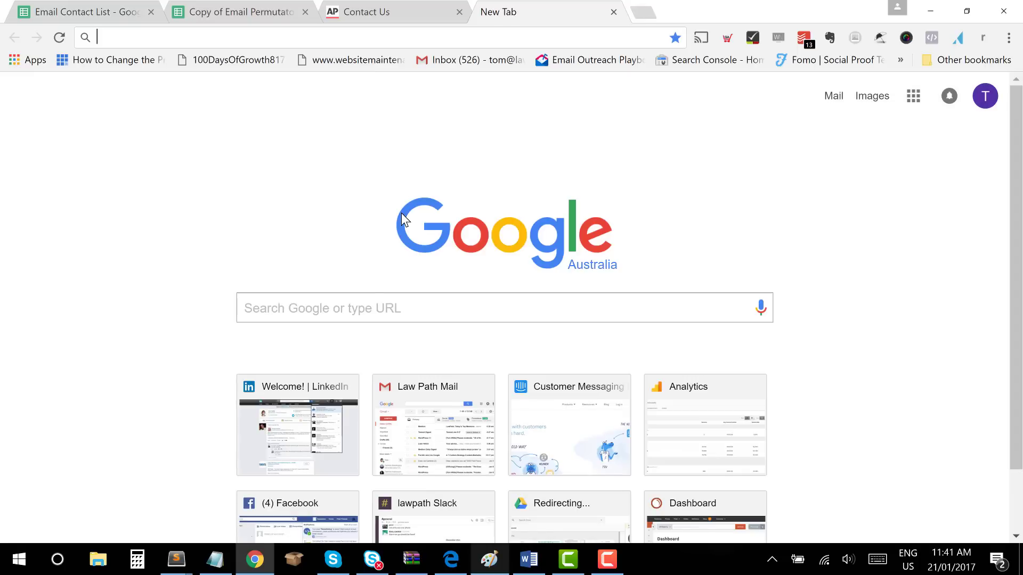
- Search 'rapportive chrome' and open Rapportive's Chrome Web Store page
{"action": "type", "text": "rapportive"}
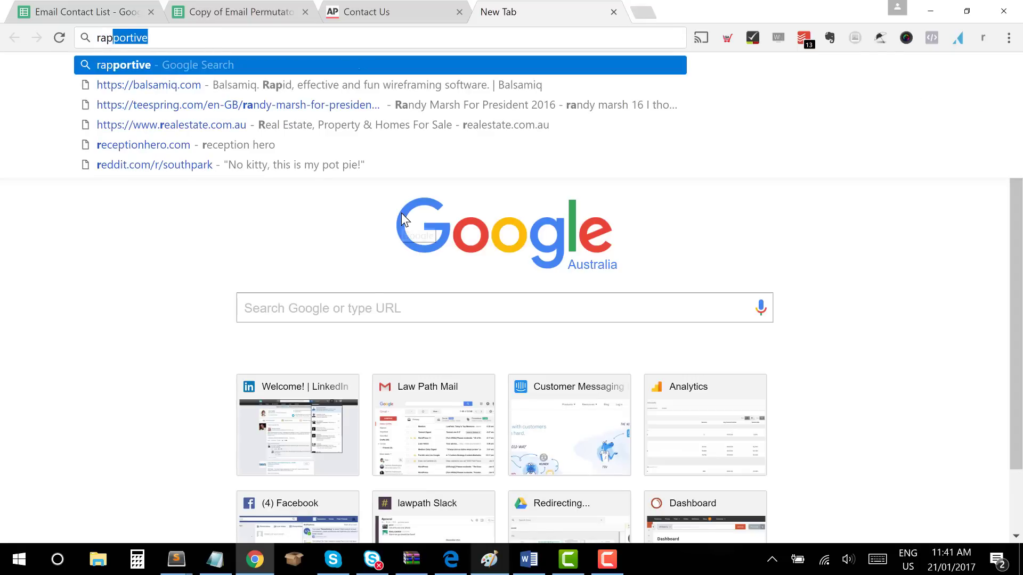
{"action": "type", "text": " chrome"}
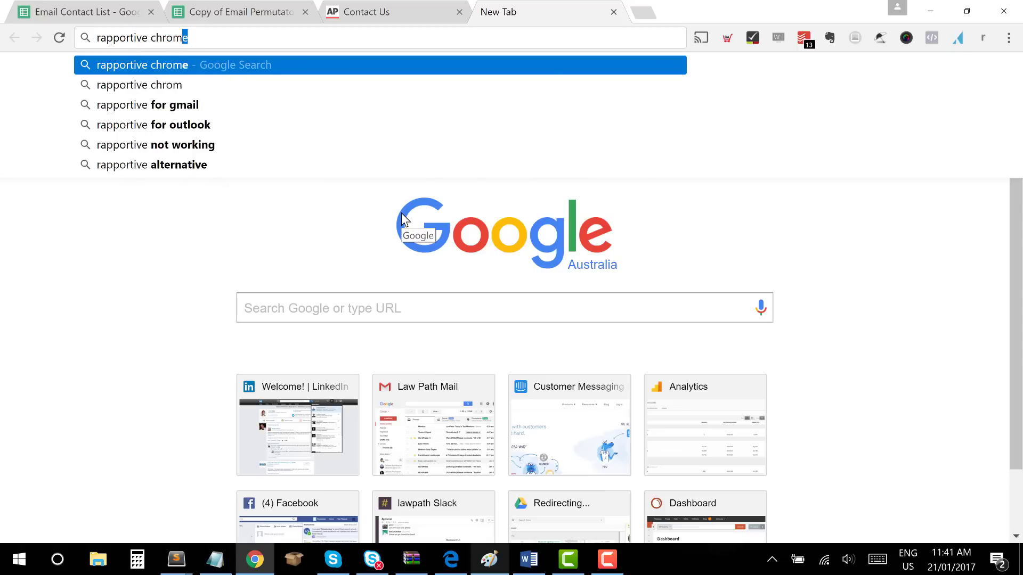
{"action": "key", "text": "Return"}
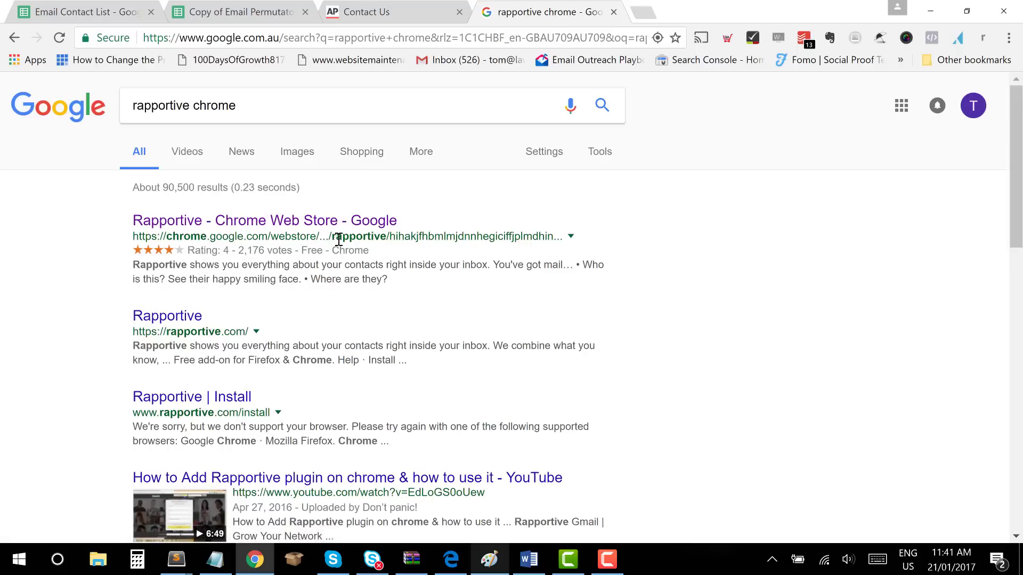
{"action": "left_click", "coordinate": [347, 223]}
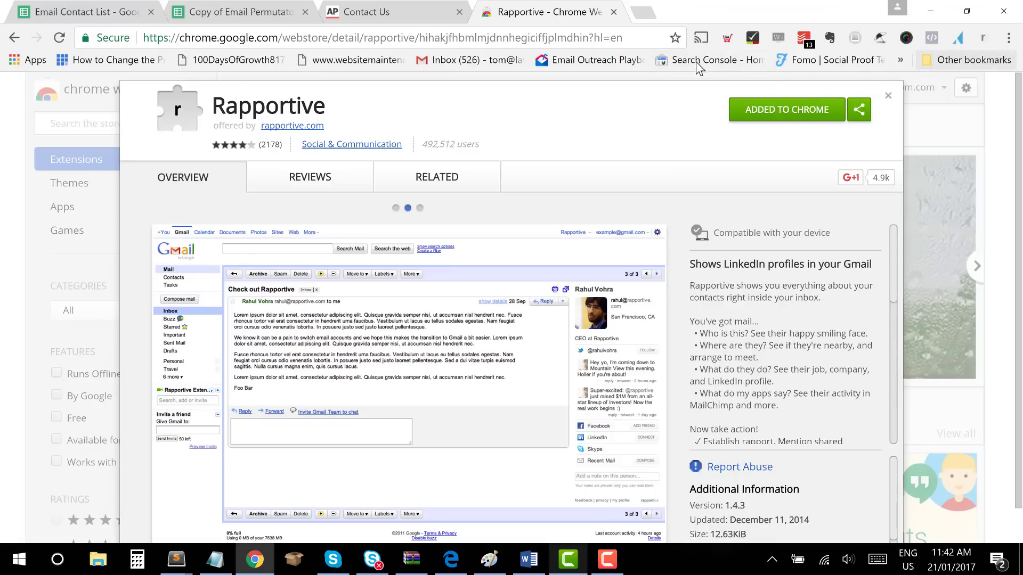
- Close the Rapportive extension details and dismiss its toolbar options menu
{"action": "left_click", "coordinate": [889, 95]}
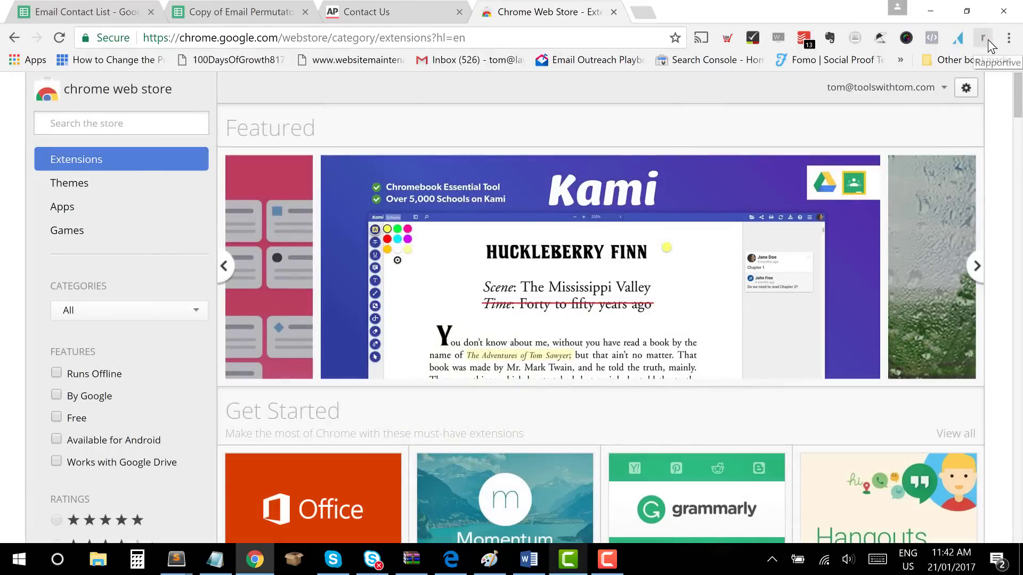
{"action": "right_click", "coordinate": [988, 39]}
{"action": "left_click", "coordinate": [983, 38]}
{"action": "left_click", "coordinate": [984, 38]}
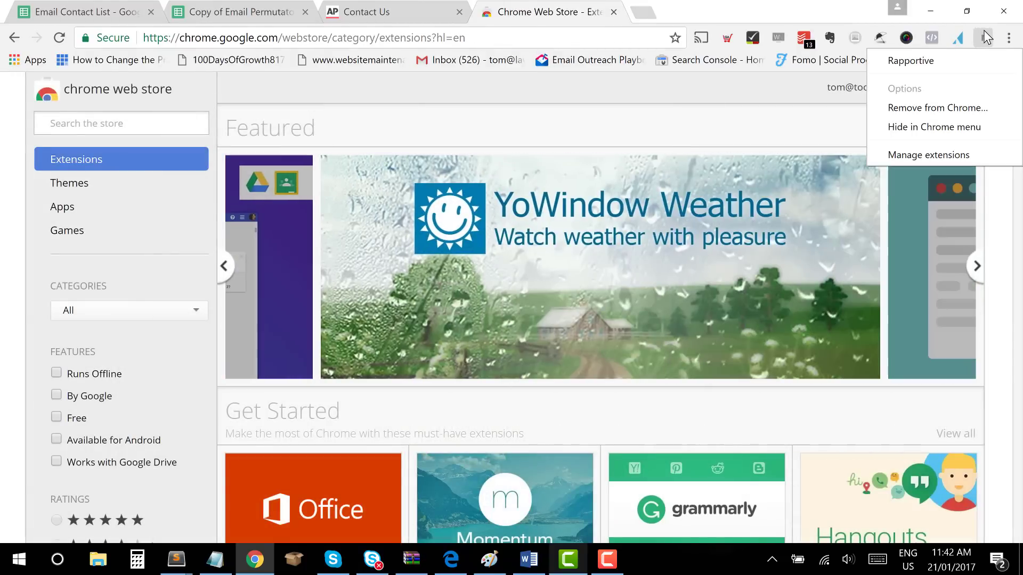
{"action": "left_click", "coordinate": [305, 13]}
- Close the Email Permutator copy, Contact Us and websitemaintenance.com.au tabs, leaving a fresh tab
{"action": "left_click", "coordinate": [305, 12]}
{"action": "left_click", "coordinate": [305, 13]}
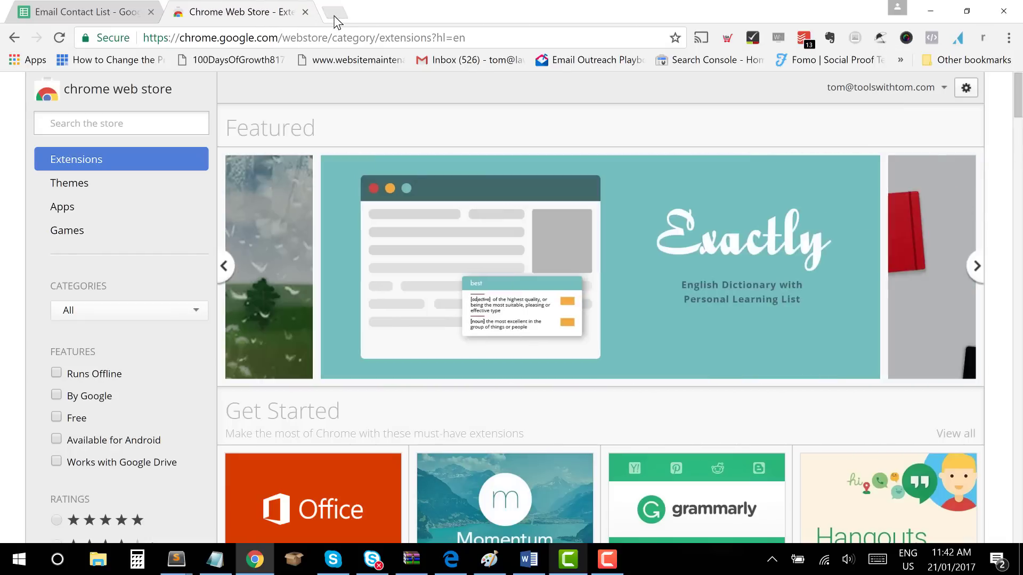
{"action": "left_click", "coordinate": [335, 13]}
{"action": "left_click", "coordinate": [336, 58]}
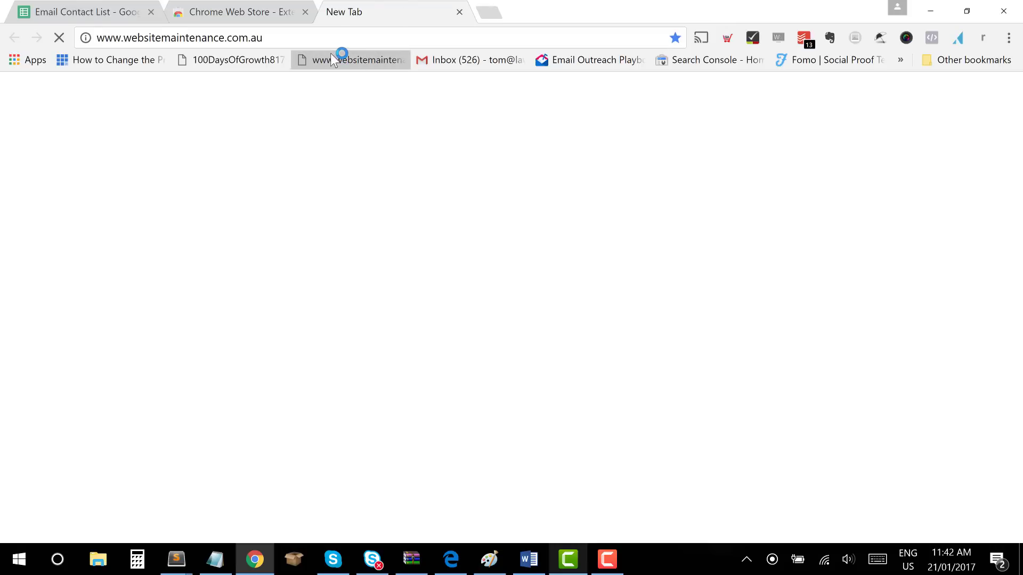
{"action": "left_click", "coordinate": [294, 38]}
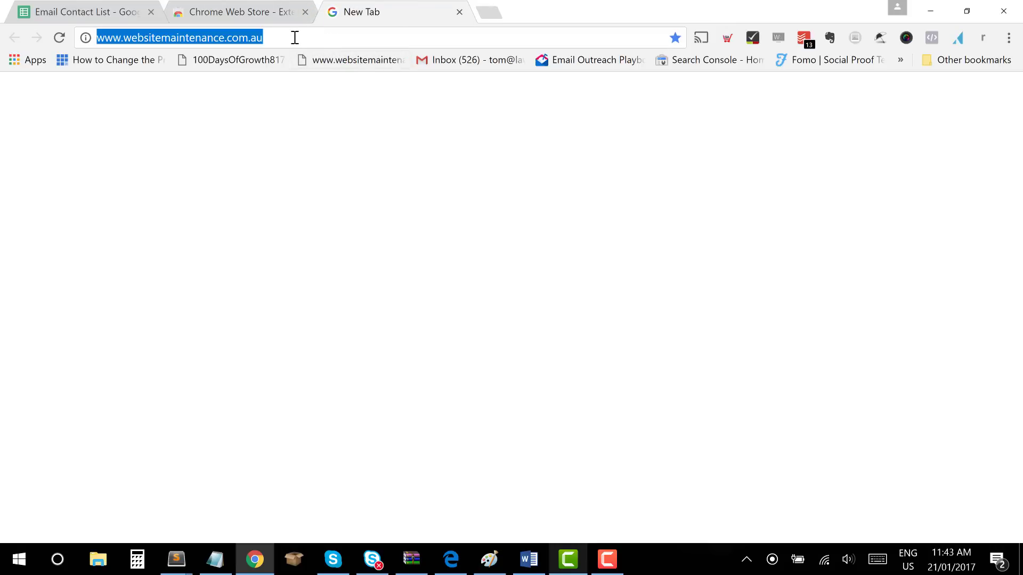
{"action": "left_click", "coordinate": [459, 12]}
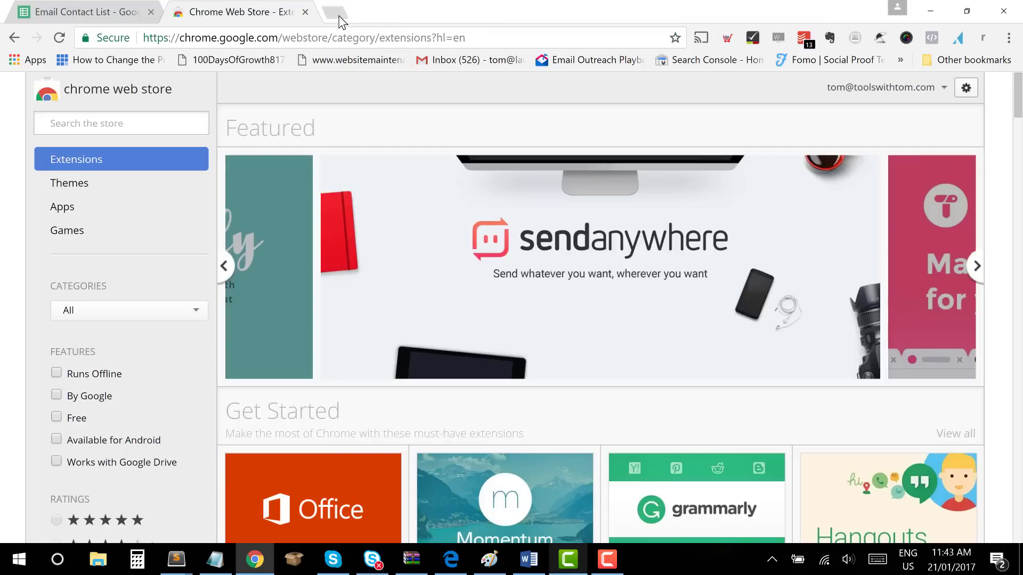
{"action": "left_click", "coordinate": [337, 17]}
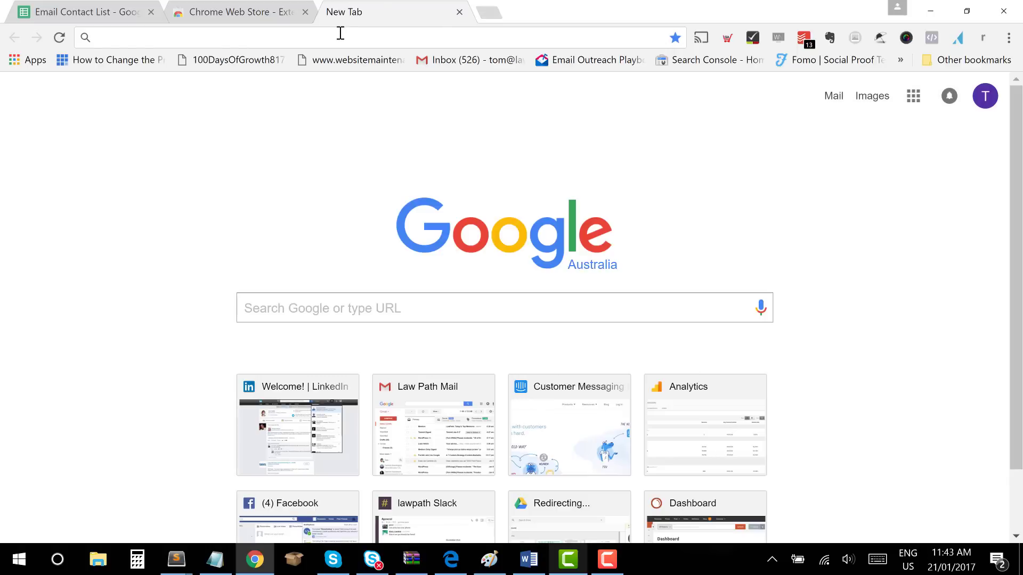
- Search 'email permutation google sheet' and open the Email Permutator spreadsheet result
{"action": "type", "text": "email "}
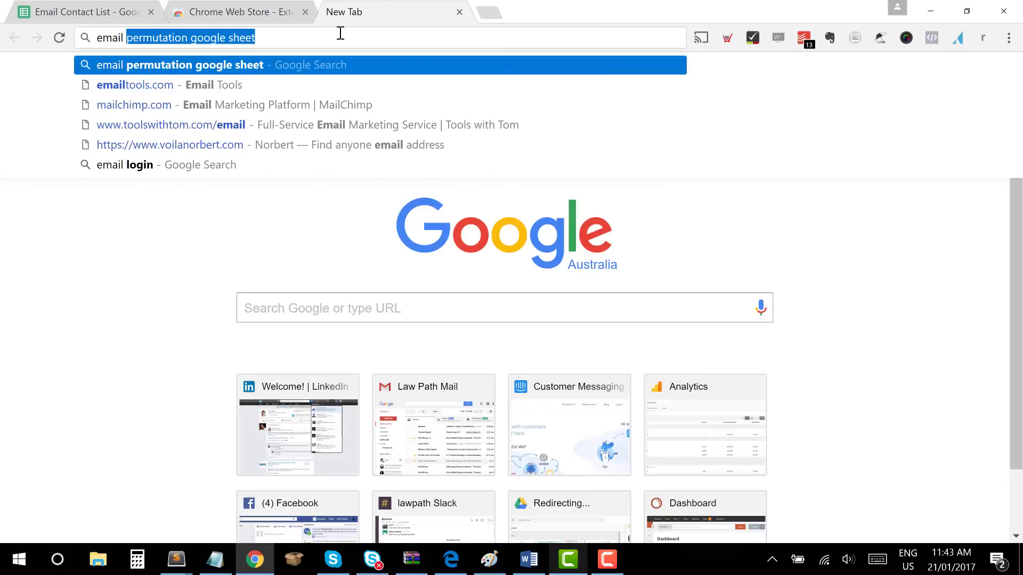
{"action": "type", "text": "permutat"}
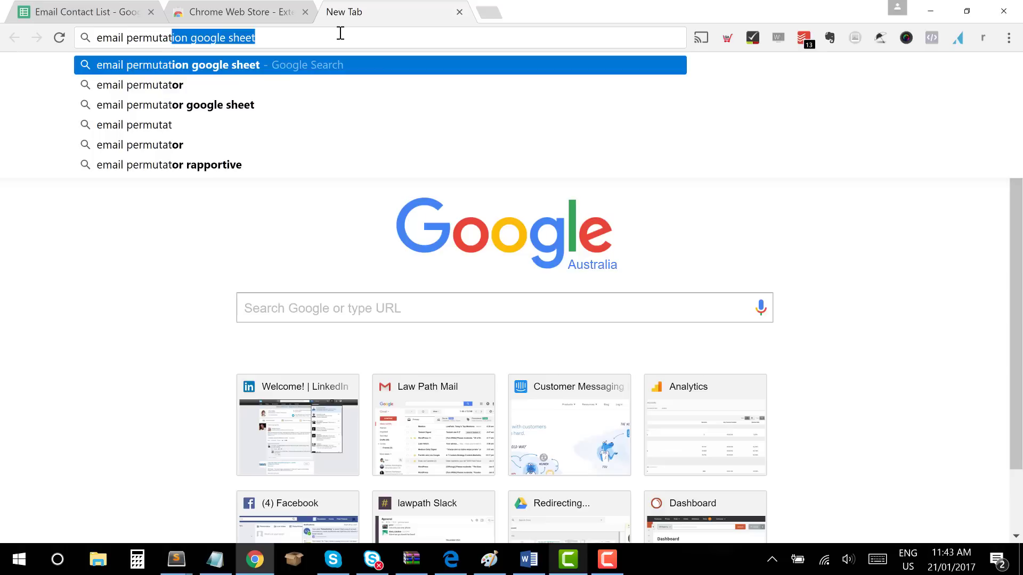
{"action": "type", "text": "ion go"}
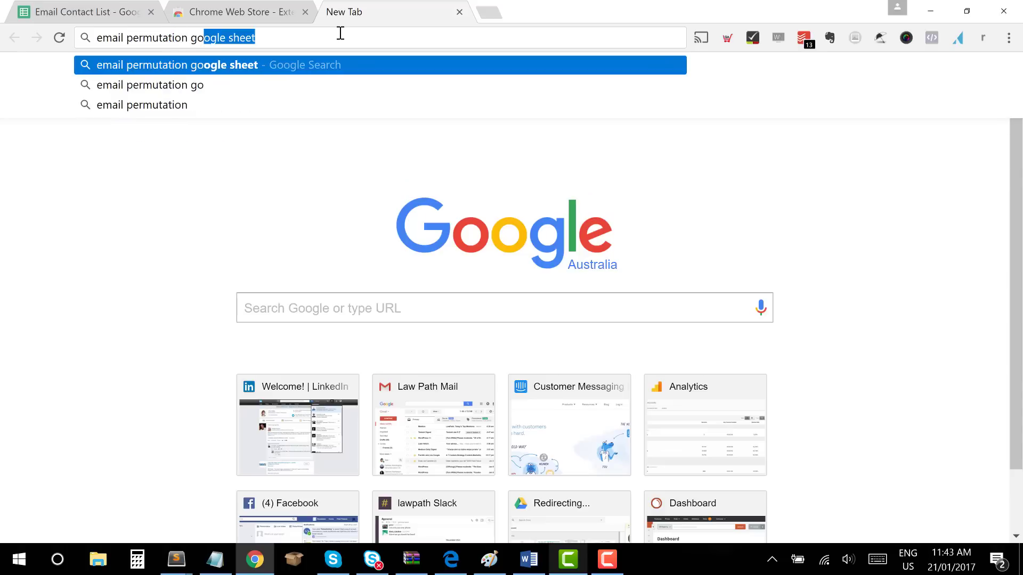
{"action": "type", "text": "ogle sheet"}
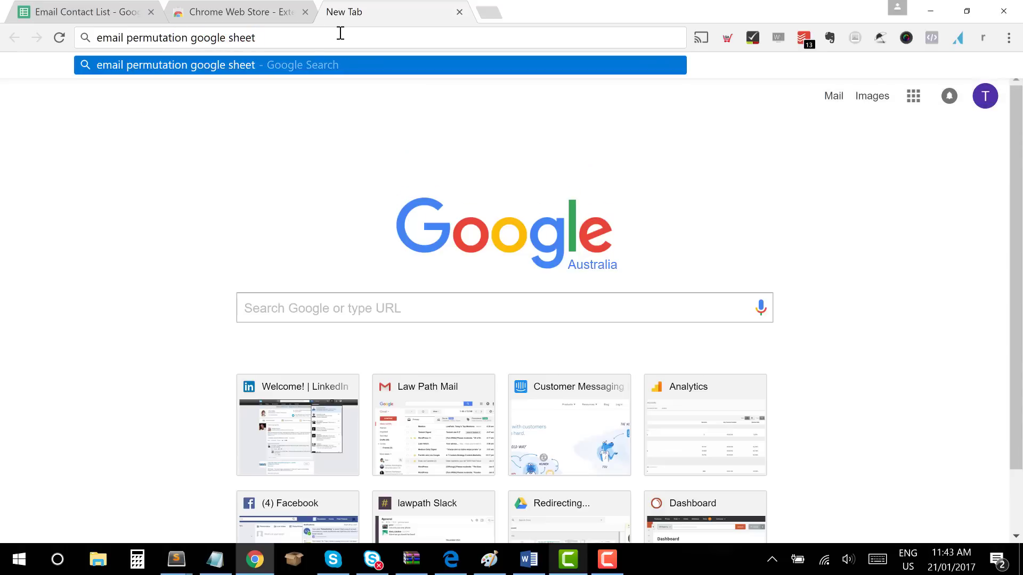
{"action": "key", "text": "Return"}
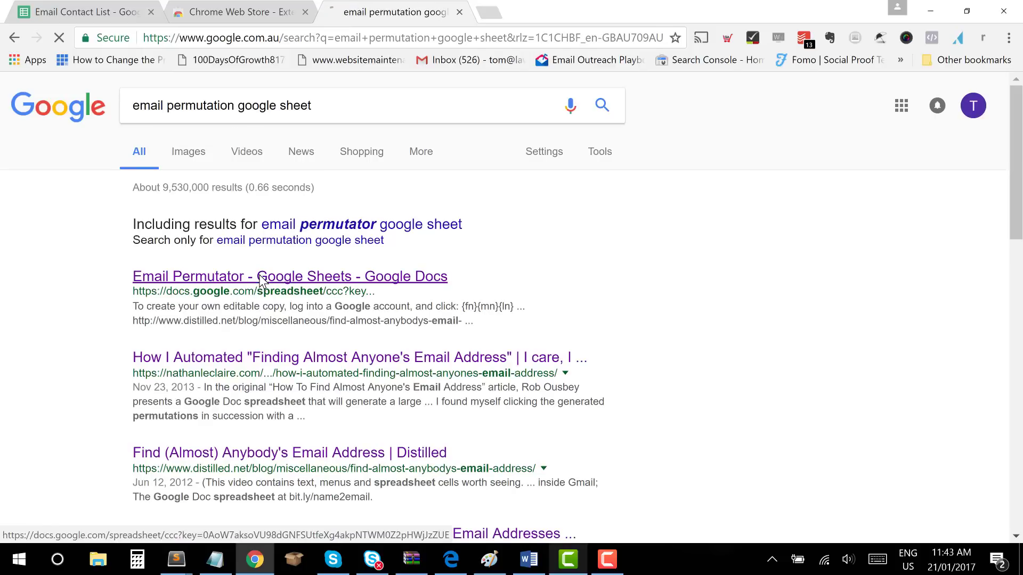
{"action": "left_click", "coordinate": [260, 281]}
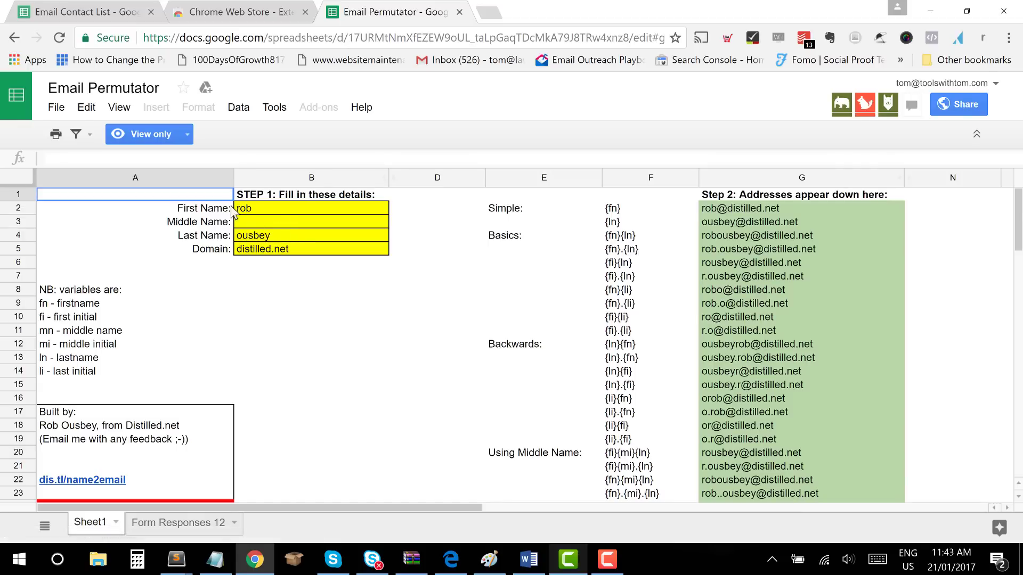
- Check the first name, last name and distilled.net domain inputs and the first address formula
{"action": "left_click", "coordinate": [255, 212]}
{"action": "left_click", "coordinate": [248, 239]}
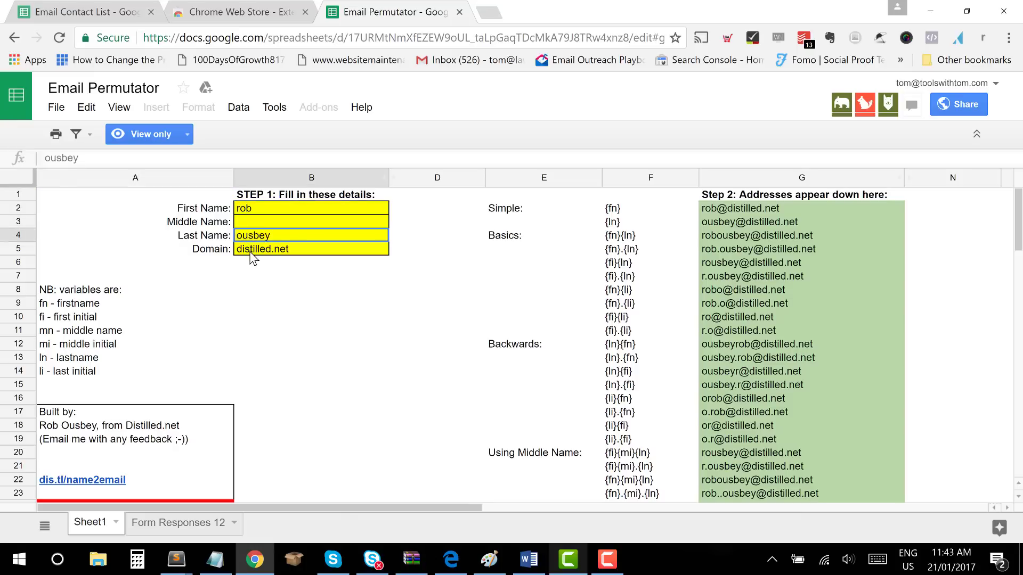
{"action": "left_click", "coordinate": [250, 249]}
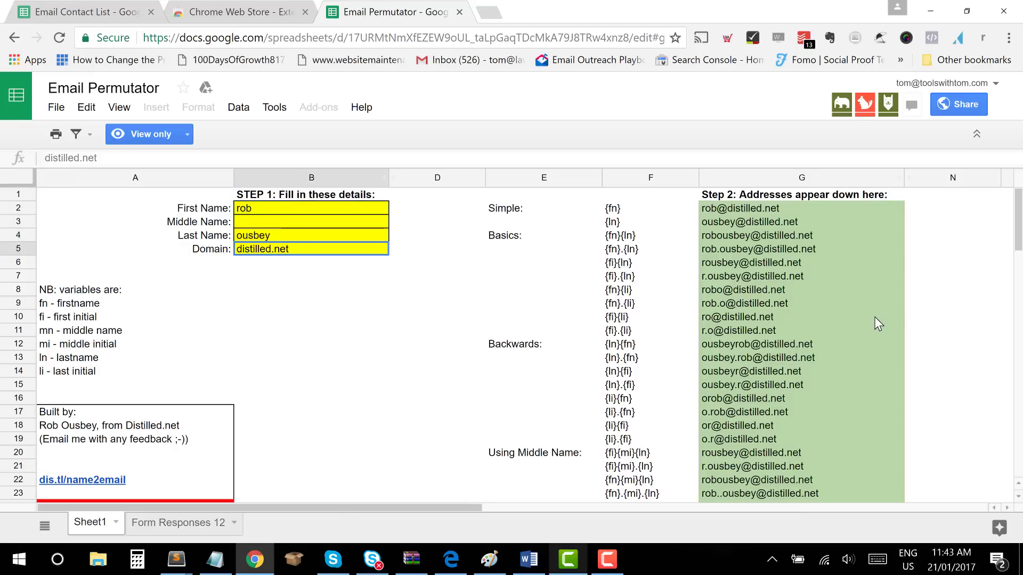
{"action": "left_click", "coordinate": [790, 210]}
{"action": "scroll", "coordinate": [819, 315], "scroll_direction": "down", "scroll_amount": 11}
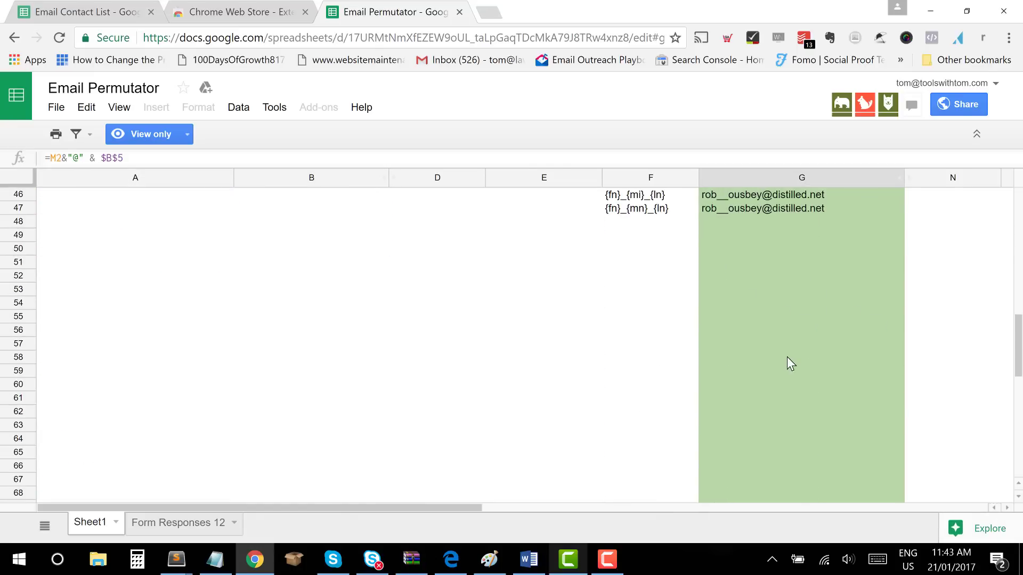
{"action": "scroll", "coordinate": [772, 400], "scroll_direction": "up", "scroll_amount": 5}
{"action": "scroll", "coordinate": [746, 445], "scroll_direction": "down", "scroll_amount": 4}
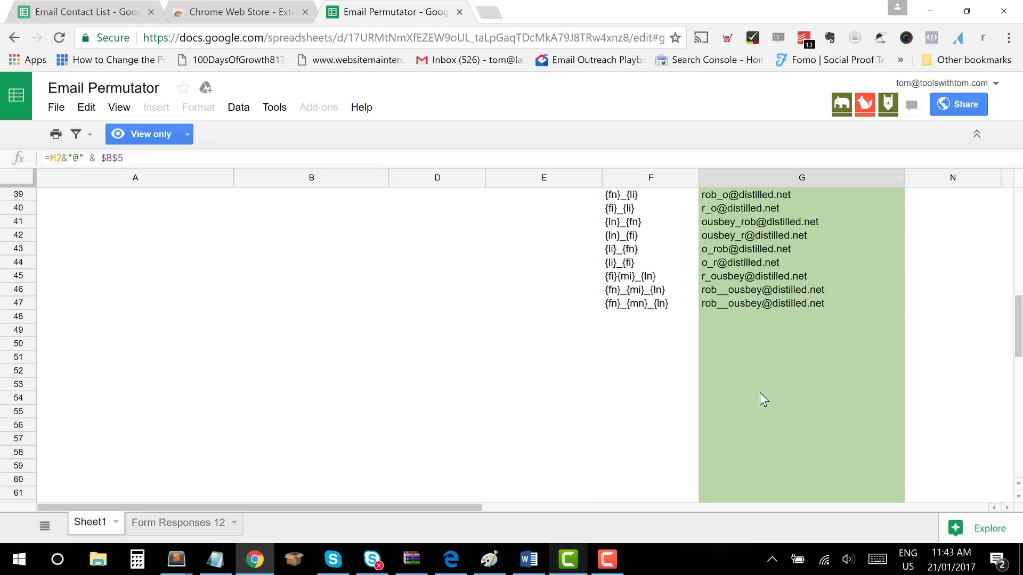
{"action": "scroll", "coordinate": [764, 400], "scroll_direction": "up", "scroll_amount": 13}
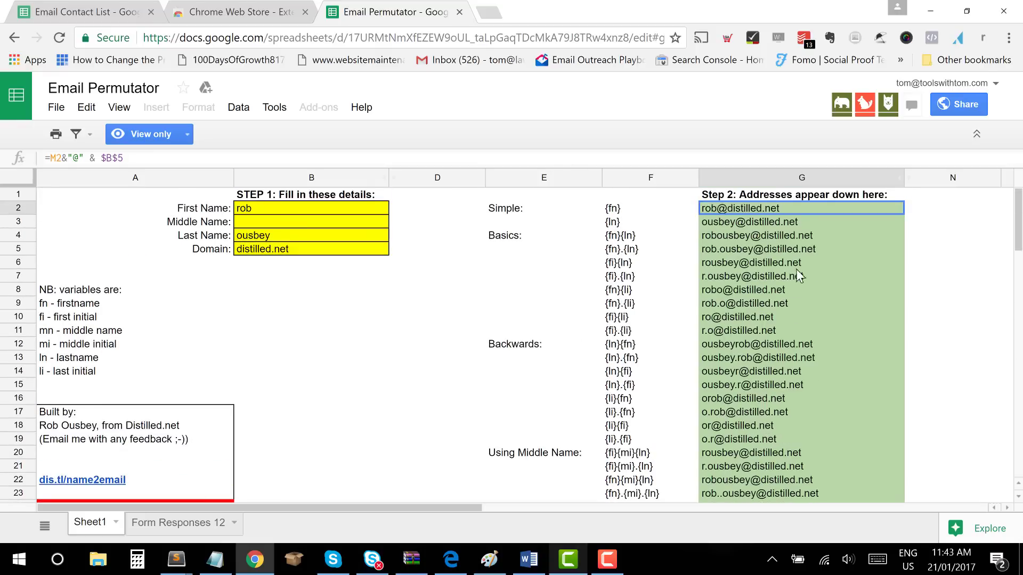
{"action": "left_click", "coordinate": [748, 217]}
{"action": "left_click", "coordinate": [750, 207]}
- Scroll the generated address list and inspect the initial-dot-lastname address formula
{"action": "scroll", "coordinate": [738, 293], "scroll_direction": "down", "scroll_amount": 2}
{"action": "scroll", "coordinate": [741, 293], "scroll_direction": "up", "scroll_amount": 2}
{"action": "scroll", "coordinate": [776, 265], "scroll_direction": "down", "scroll_amount": 2}
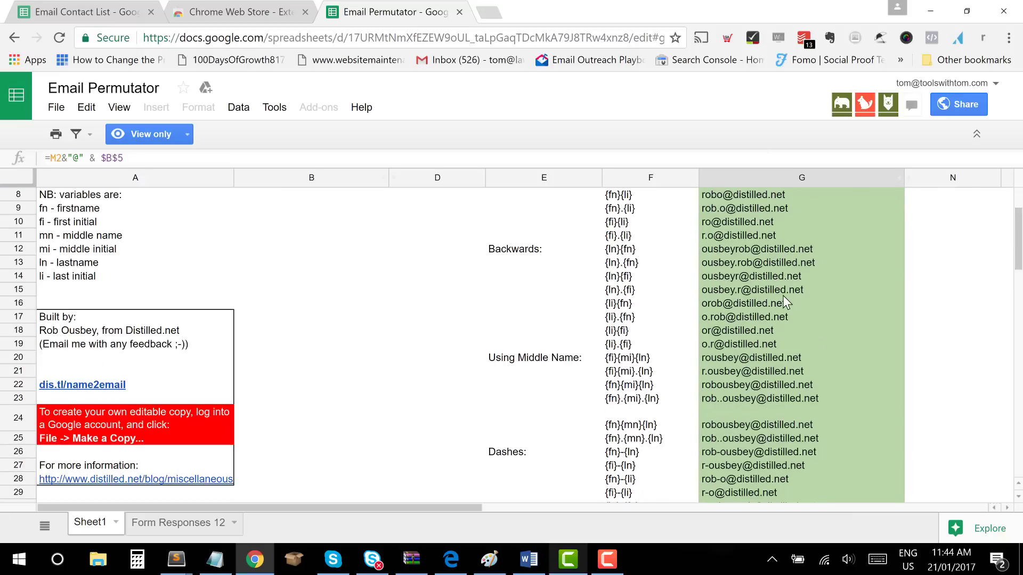
{"action": "scroll", "coordinate": [783, 302], "scroll_direction": "up", "scroll_amount": 2}
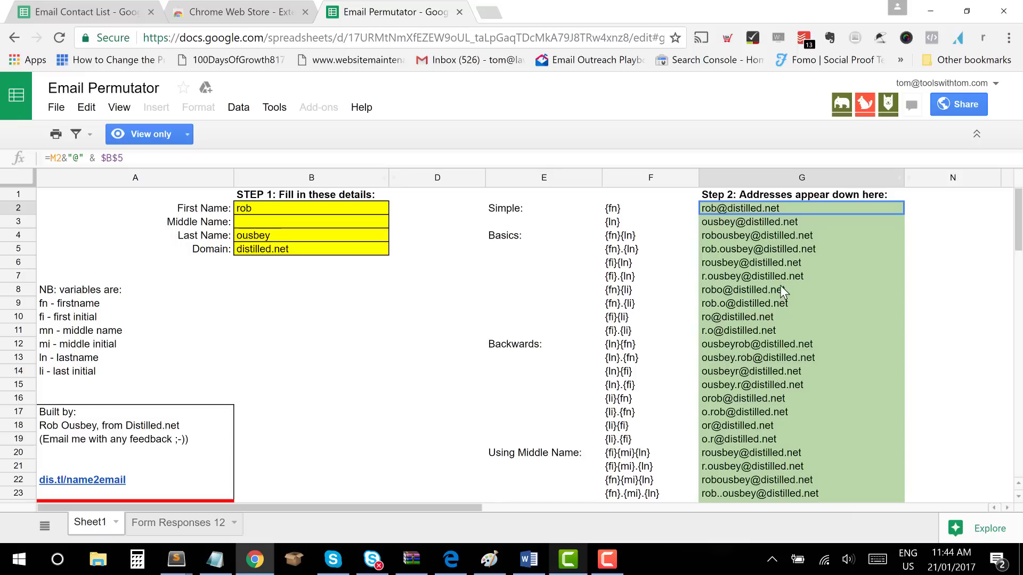
{"action": "left_click", "coordinate": [730, 276]}
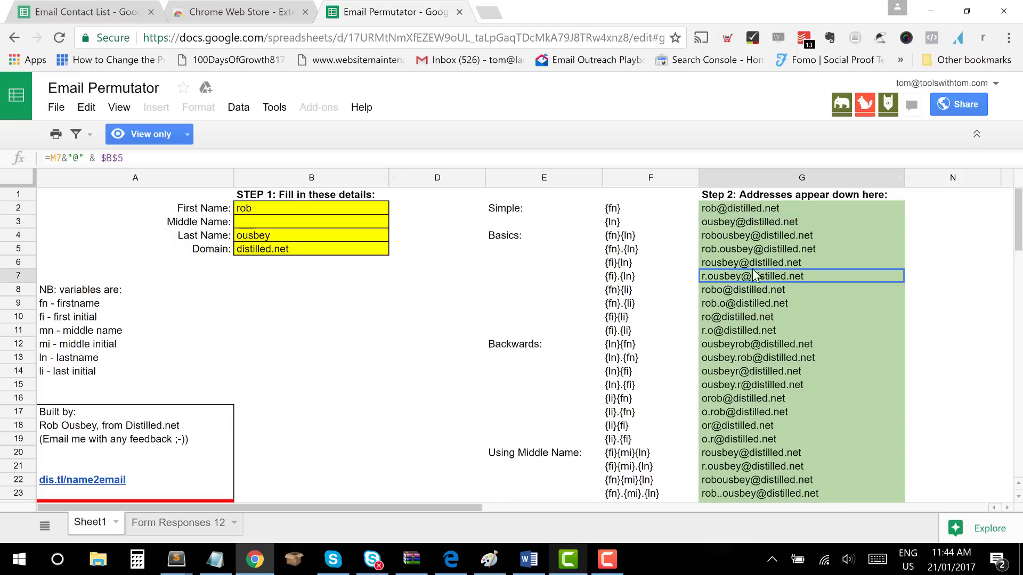
{"action": "scroll", "coordinate": [811, 289], "scroll_direction": "down", "scroll_amount": 10}
{"action": "scroll", "coordinate": [811, 289], "scroll_direction": "up", "scroll_amount": 6}
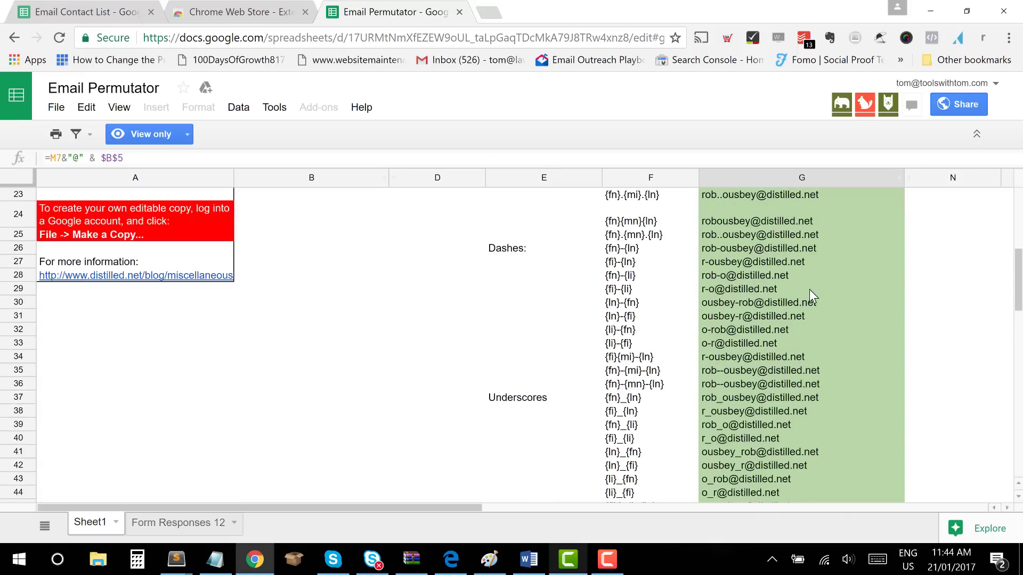
{"action": "scroll", "coordinate": [810, 295], "scroll_direction": "up", "scroll_amount": 5}
{"action": "scroll", "coordinate": [810, 296], "scroll_direction": "up", "scroll_amount": 3}
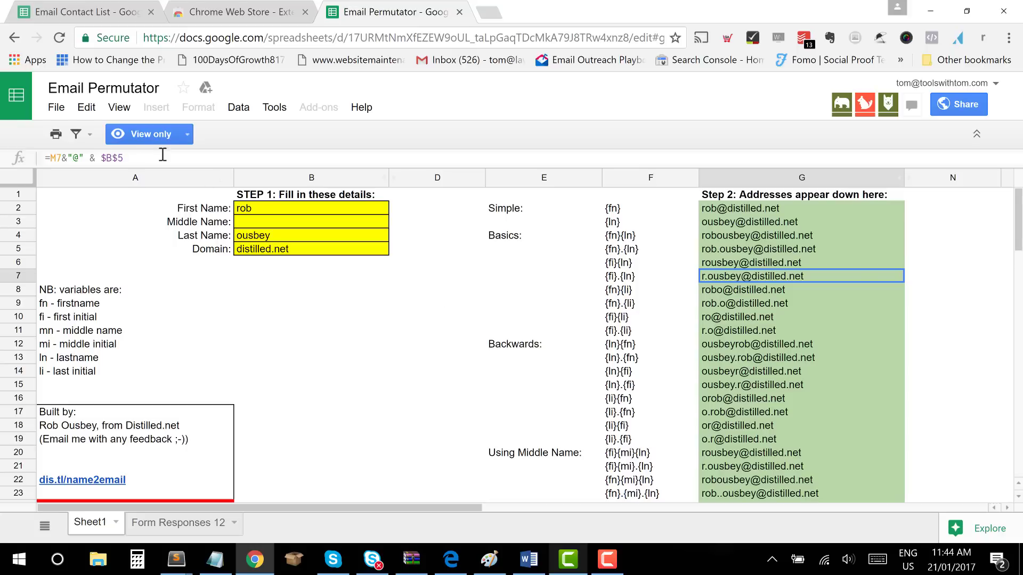
- Recheck the first, middle, last name and domain inputs, then open the File menu
{"action": "left_click", "coordinate": [256, 211]}
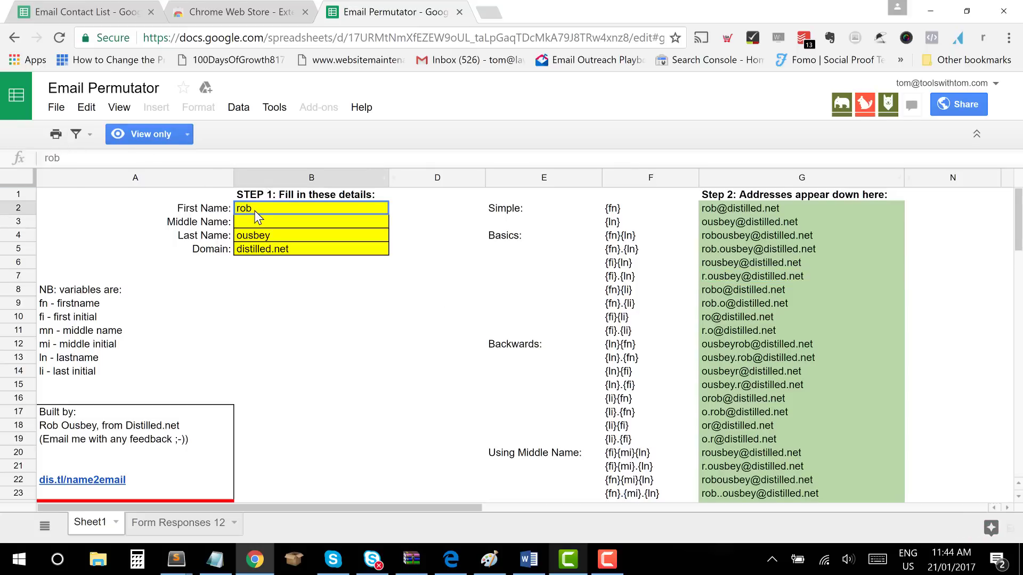
{"action": "left_click", "coordinate": [256, 224]}
{"action": "left_click", "coordinate": [281, 249]}
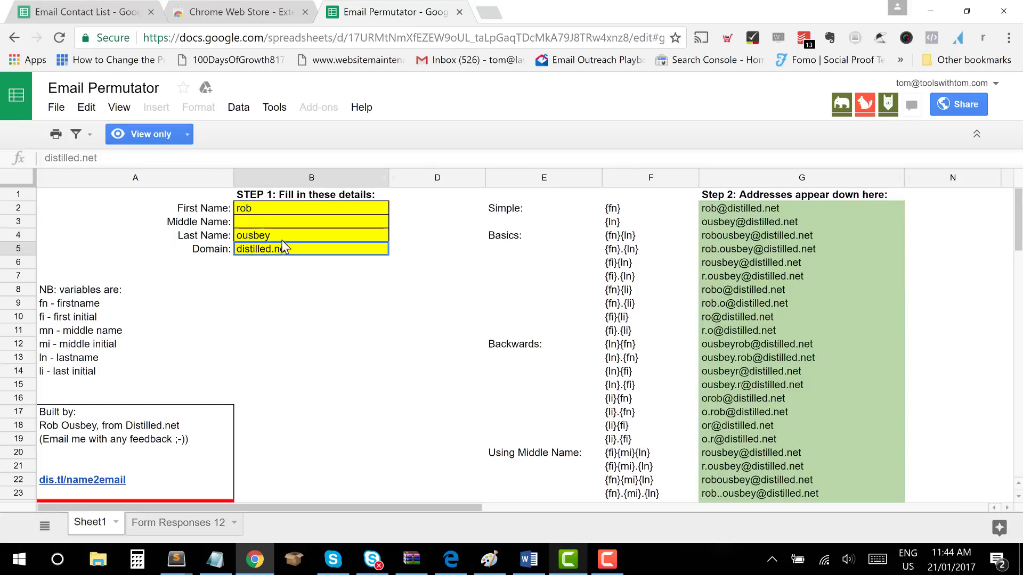
{"action": "left_click", "coordinate": [283, 235]}
{"action": "left_click", "coordinate": [289, 209]}
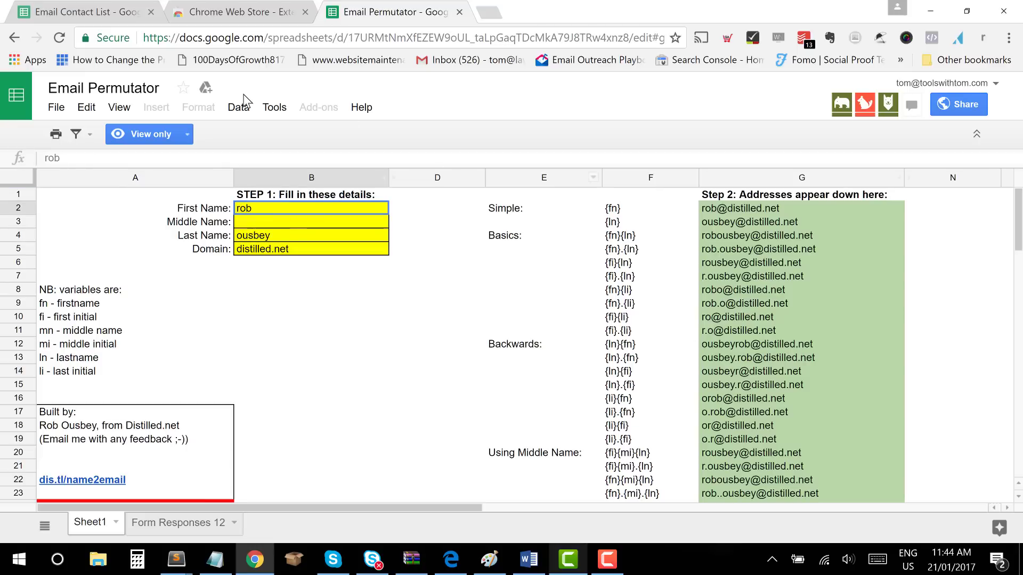
{"action": "left_click", "coordinate": [59, 110]}
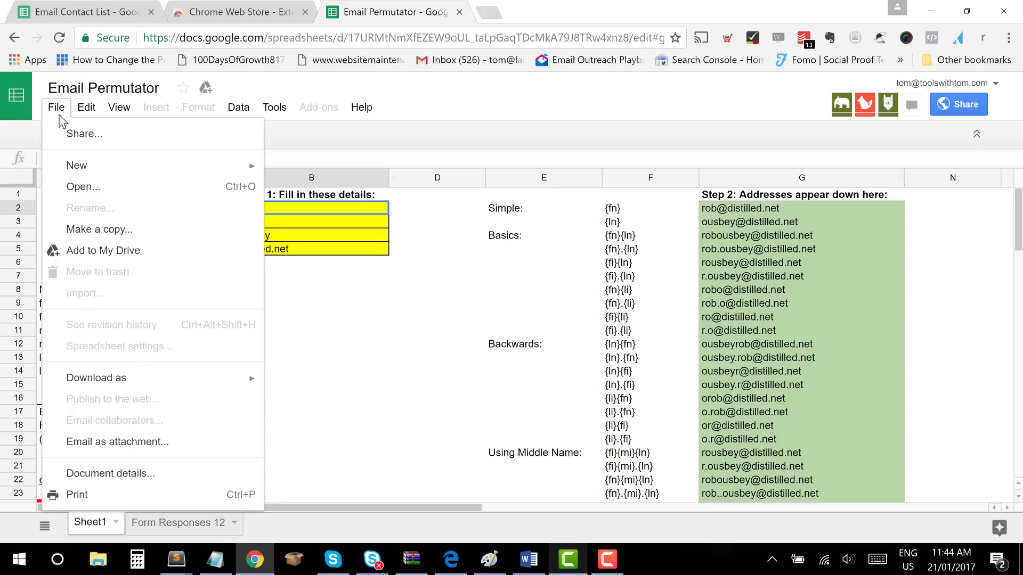
- Make an editable copy named 'Copy of Email Permutator' and open it
{"action": "left_click", "coordinate": [98, 230]}
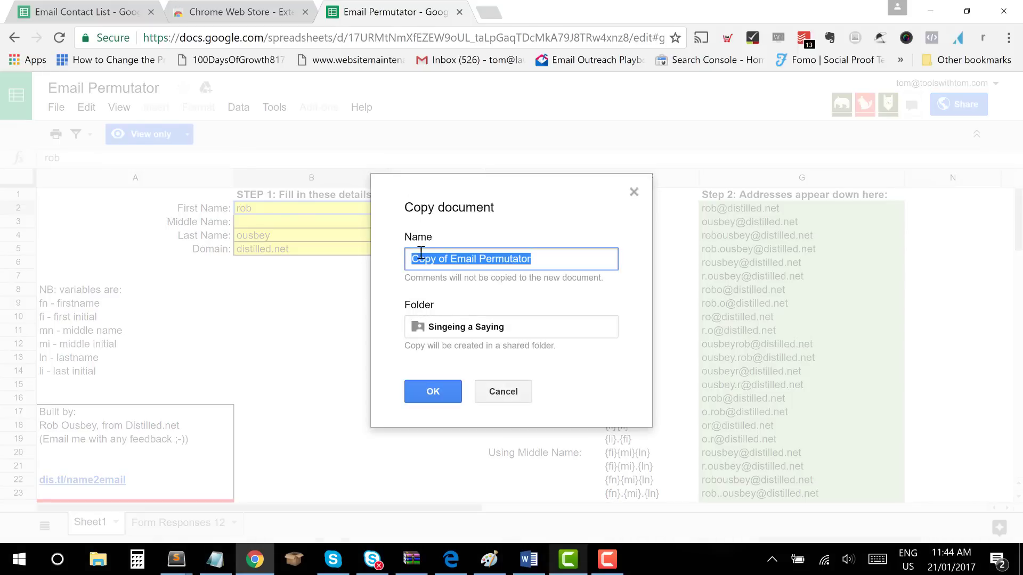
{"action": "left_click", "coordinate": [453, 261]}
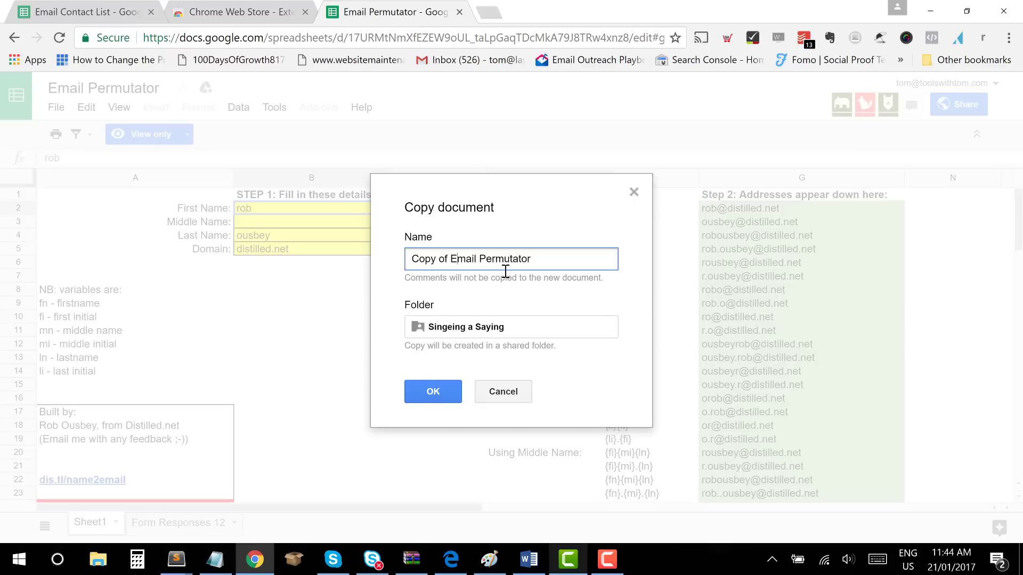
{"action": "left_click", "coordinate": [445, 392]}
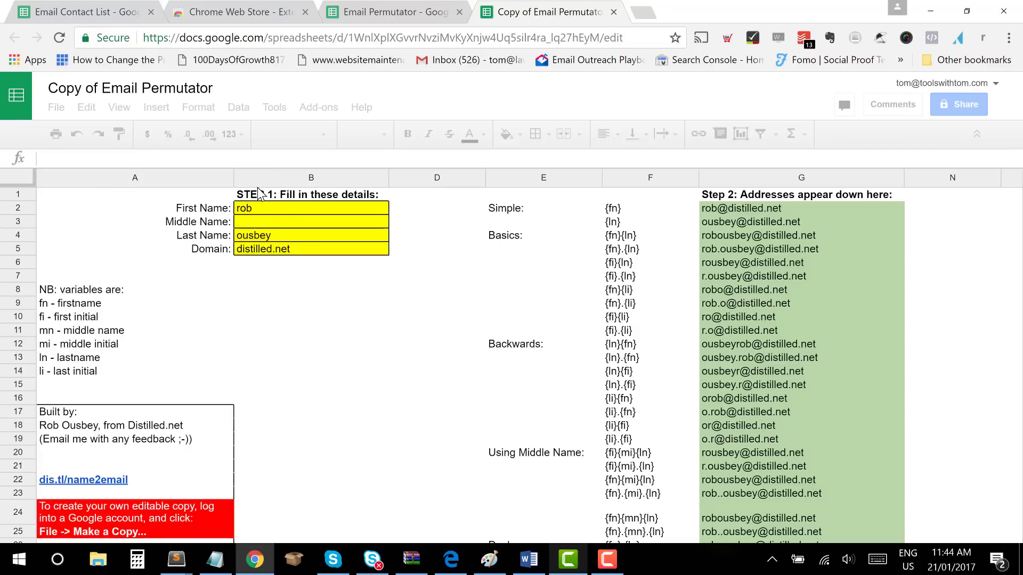
- Trim the copy's first name input in B2 to the initial 'r' so addresses recalculate
{"action": "left_click", "coordinate": [257, 208]}
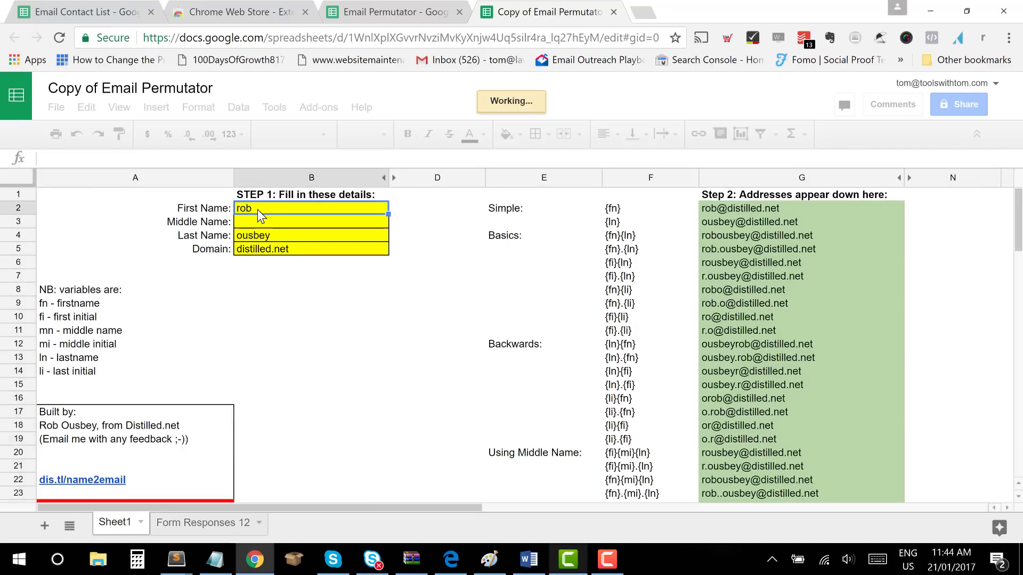
{"action": "double_click", "coordinate": [257, 209]}
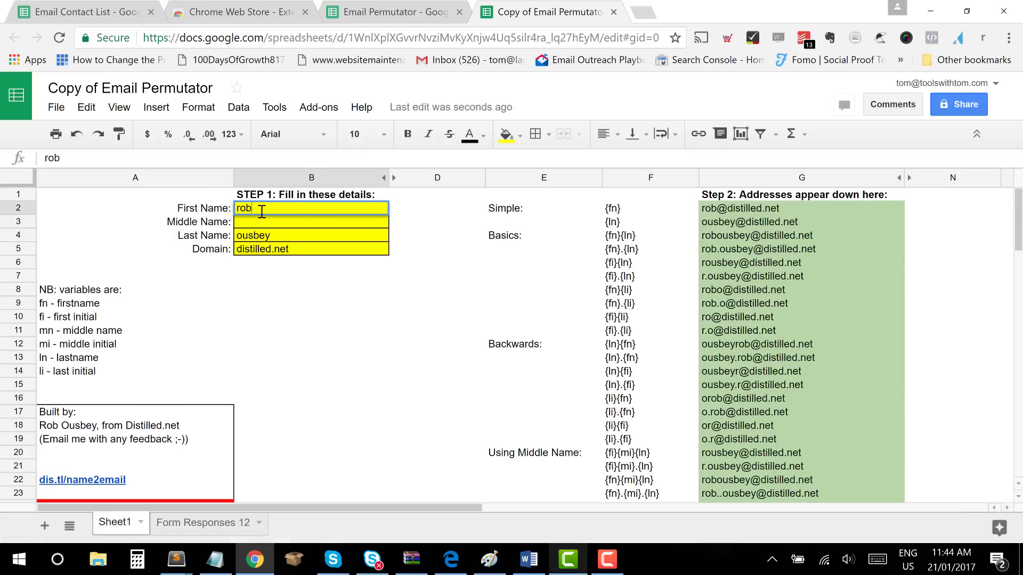
{"action": "key", "text": "BackSpace"}
{"action": "key", "text": "BackSpace"}
{"action": "key", "text": "Return"}
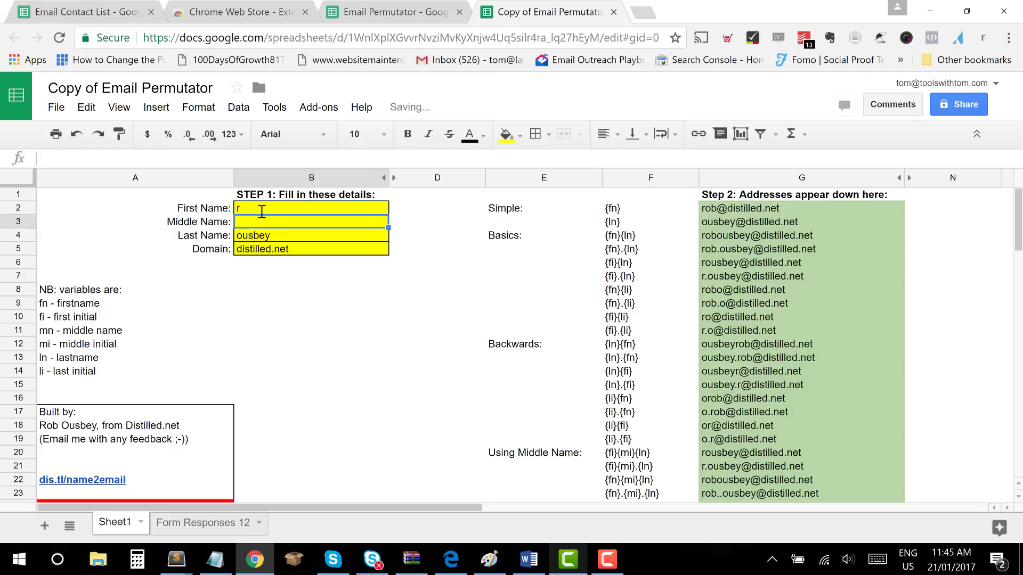
{"action": "key", "text": "Down"}
{"action": "key", "text": "Down"}
{"action": "key", "text": "Up"}
{"action": "key", "text": "Up"}
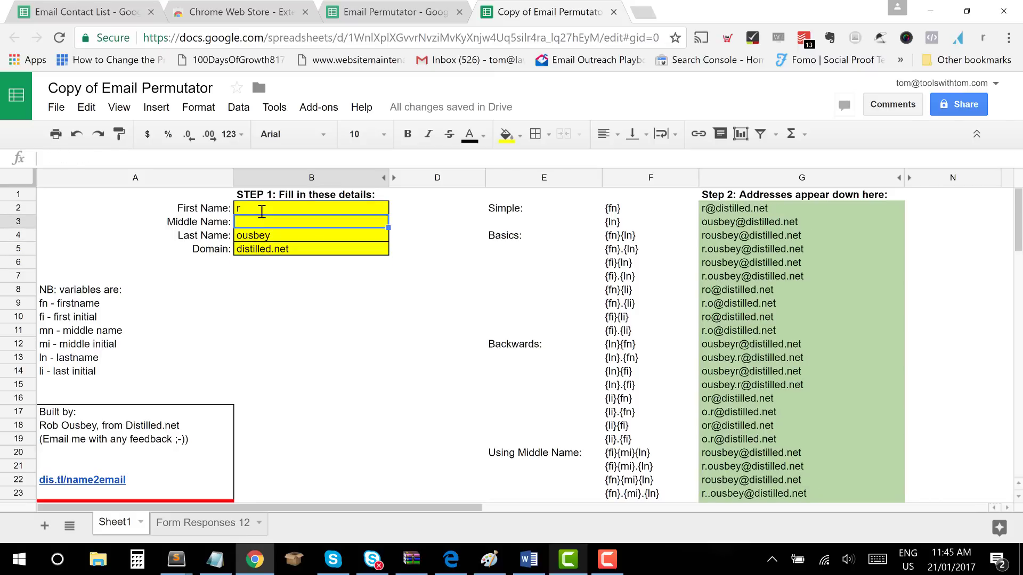
{"action": "key", "text": "Up"}
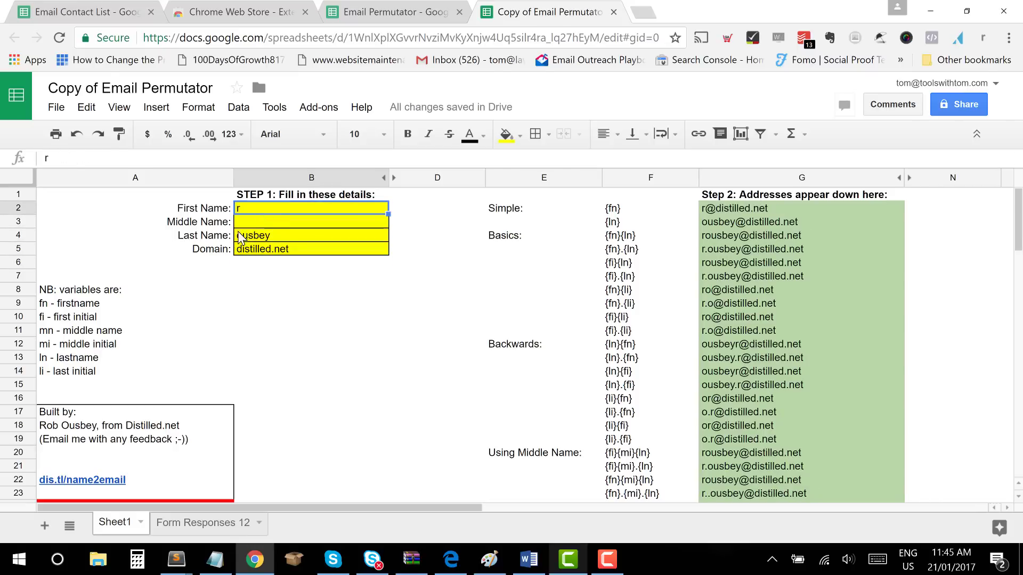
- Copy the contact's first name from Email Contact List into the permutator's first-name cell B2
{"action": "left_click", "coordinate": [49, 5]}
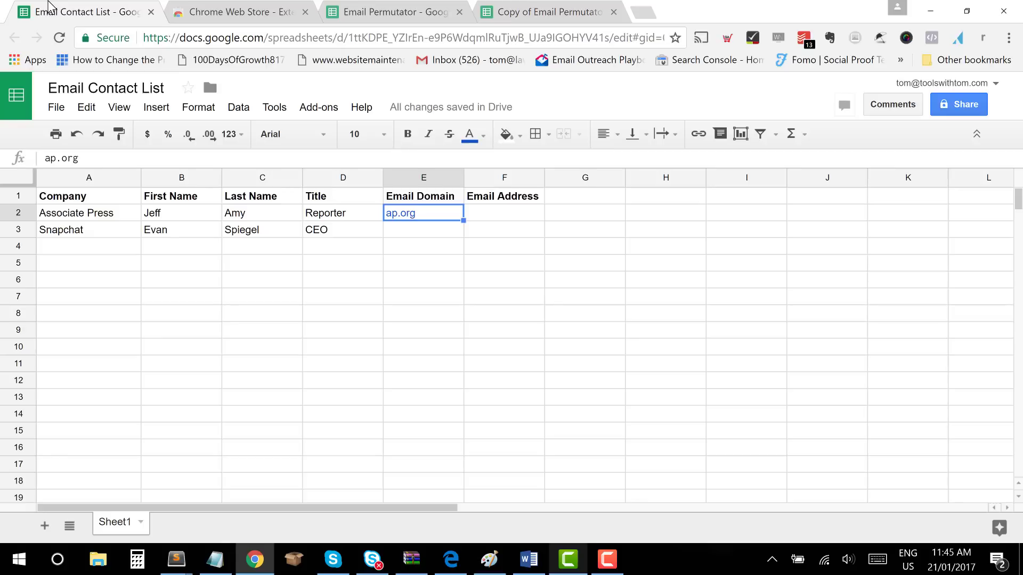
{"action": "left_click", "coordinate": [180, 212]}
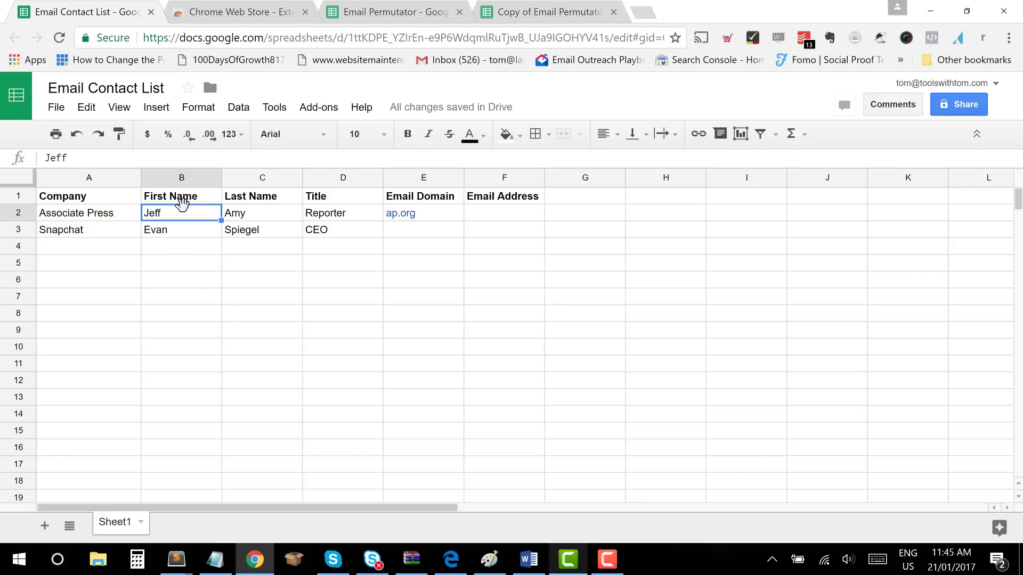
{"action": "left_click", "coordinate": [530, 9]}
{"action": "left_click", "coordinate": [273, 211]}
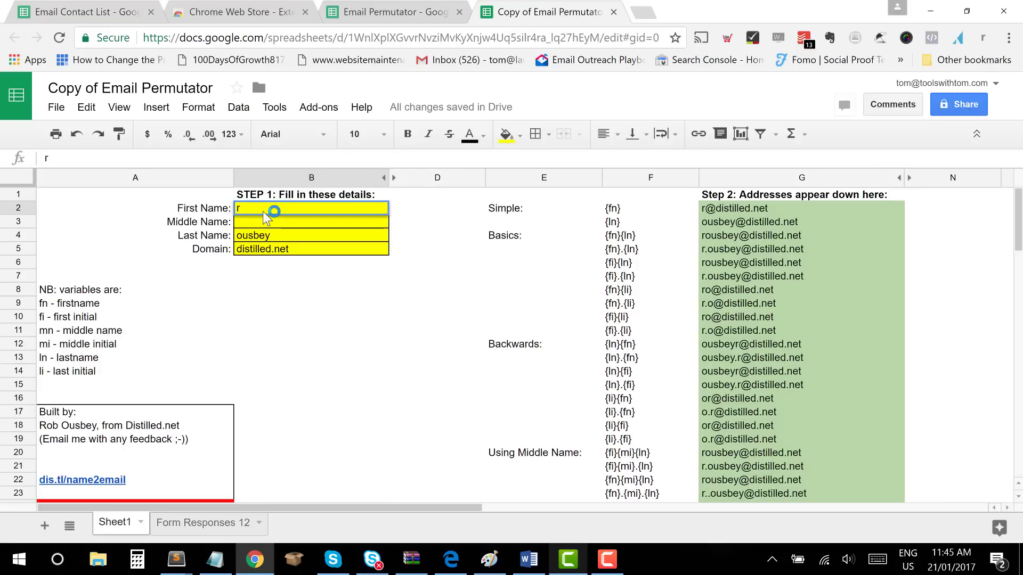
{"action": "key", "text": "ctrl+v"}
{"action": "key", "text": "Return"}
- Replace the old last name in the permutator's B4 with the contact's last name
{"action": "left_click", "coordinate": [86, 8]}
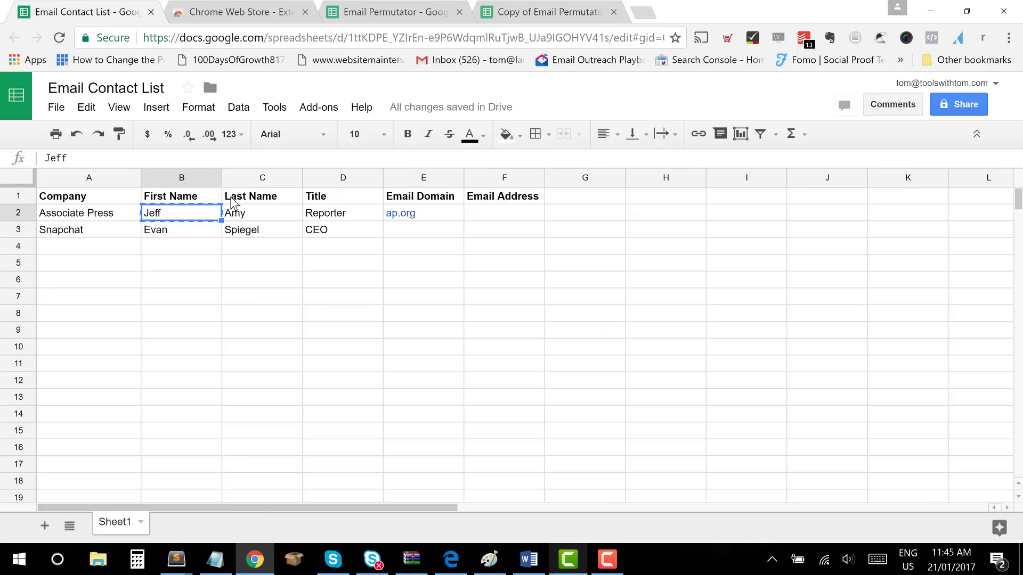
{"action": "left_click", "coordinate": [252, 216]}
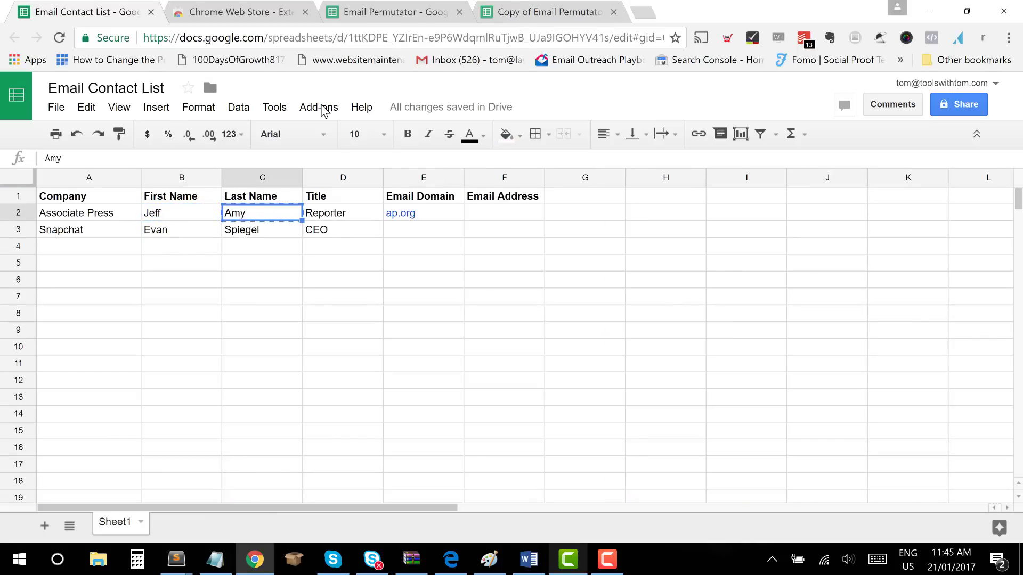
{"action": "left_click", "coordinate": [529, 11]}
{"action": "double_click", "coordinate": [251, 237]}
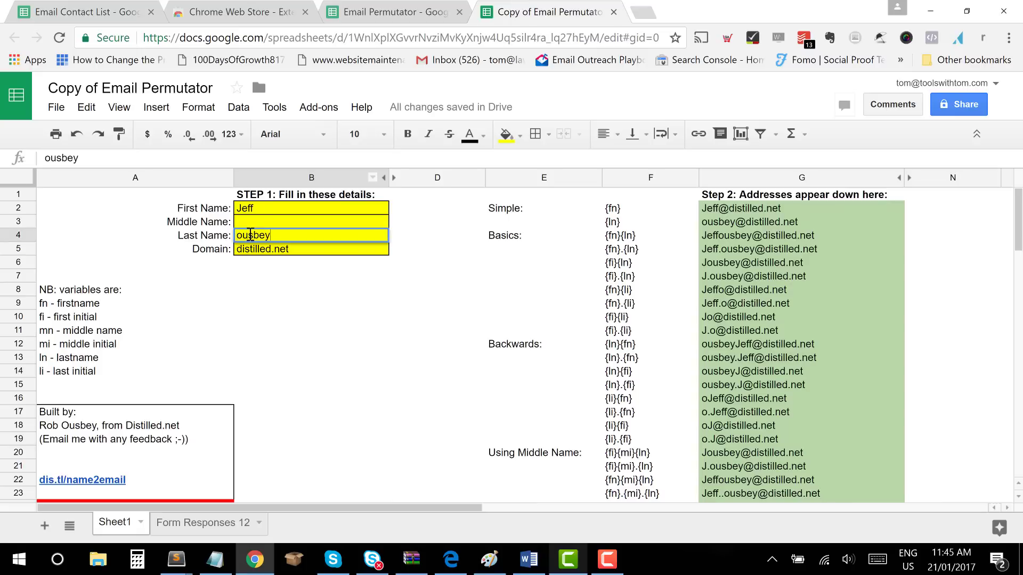
{"action": "key", "text": "BackSpace"}
{"action": "key", "text": "BackSpace"}
{"action": "key", "text": "BackSpace"}
{"action": "key", "text": "BackSpace"}
{"action": "key", "text": "BackSpace"}
{"action": "key", "text": "BackSpace"}
{"action": "key", "text": "ctrl+v"}
{"action": "key", "text": "Return"}
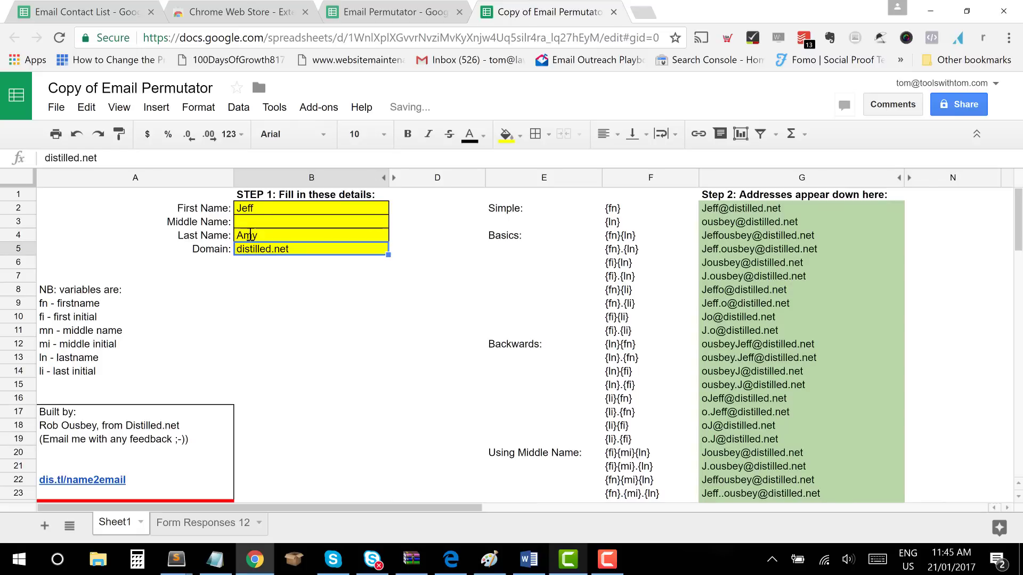
- Replace the domain distilled.net with ap.org in B5 and check the generated addresses in column G
{"action": "left_click", "coordinate": [88, 8]}
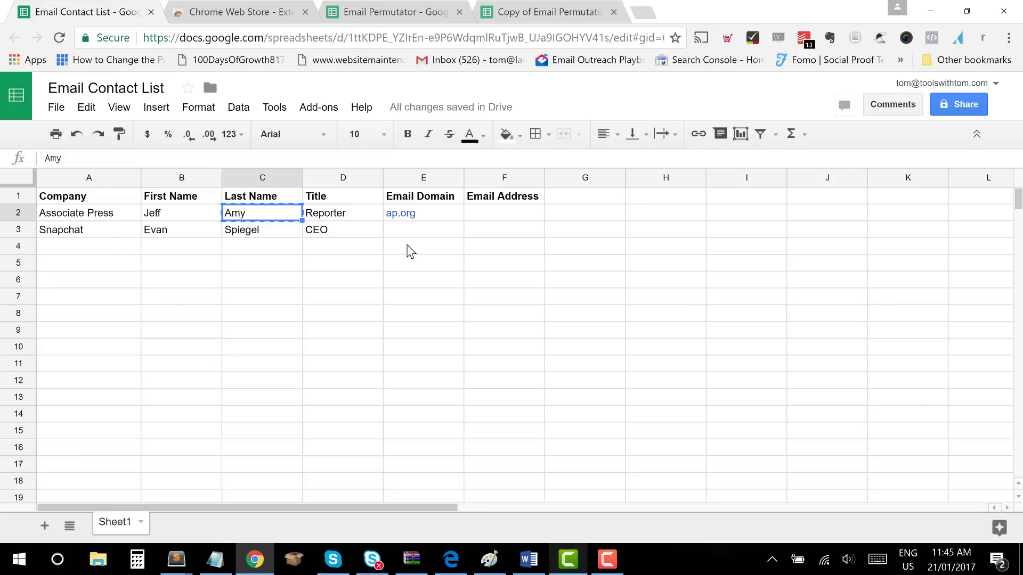
{"action": "left_click", "coordinate": [445, 215]}
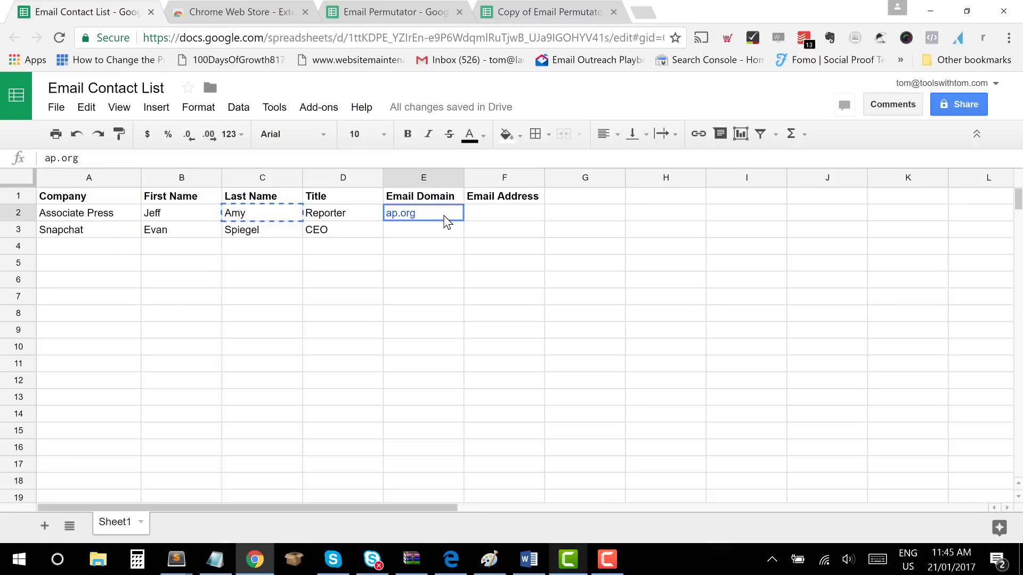
{"action": "left_click", "coordinate": [526, 13]}
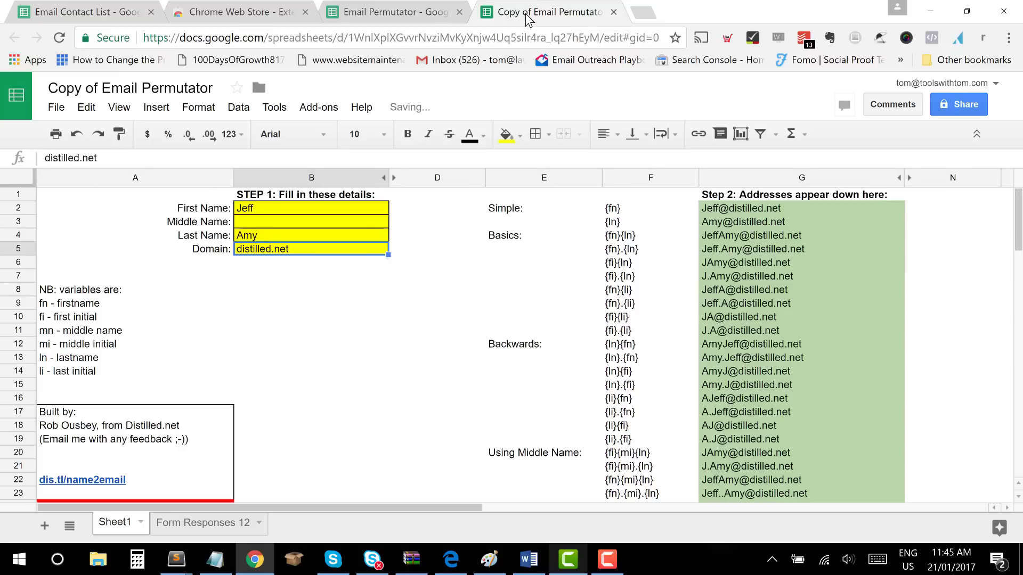
{"action": "double_click", "coordinate": [312, 252]}
{"action": "key", "text": "ctrl+a"}
{"action": "key", "text": "ctrl+v"}
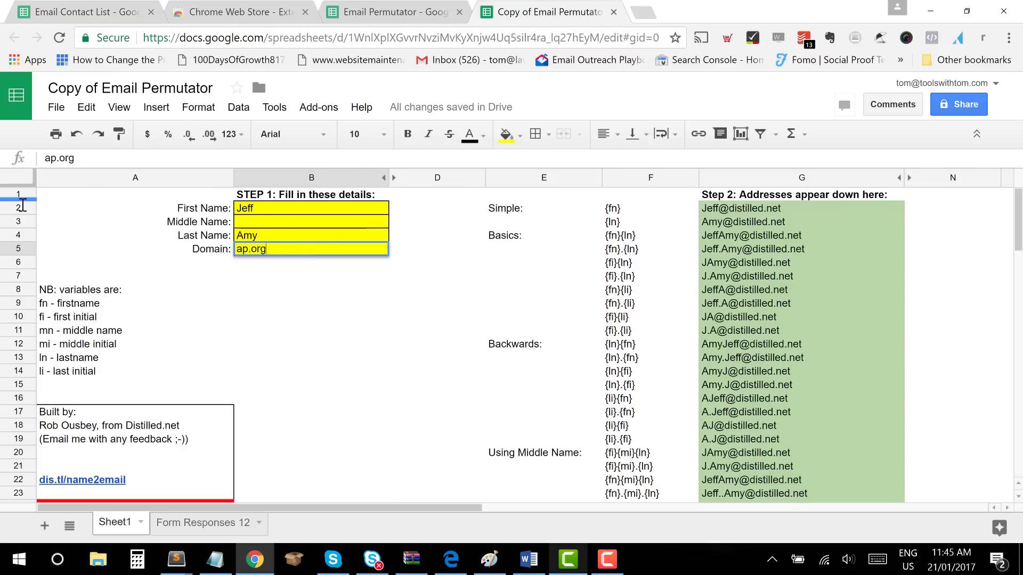
{"action": "key", "text": "Return"}
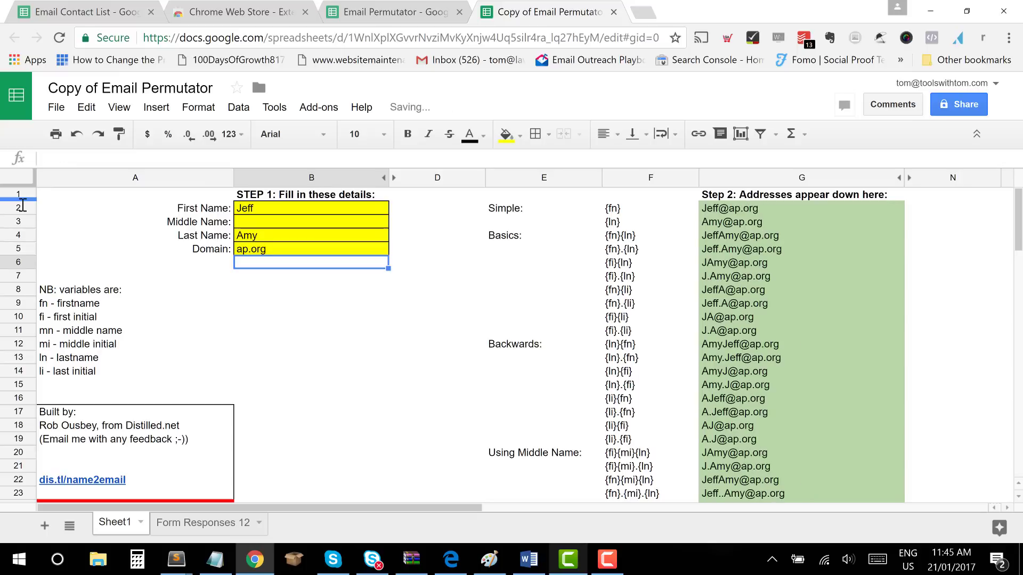
{"action": "left_click", "coordinate": [834, 266]}
- Select the generated addresses in column G, working between G47 and G2
{"action": "scroll", "coordinate": [836, 358], "scroll_direction": "down", "scroll_amount": 10}
{"action": "scroll", "coordinate": [799, 325], "scroll_direction": "down", "scroll_amount": 10}
{"action": "scroll", "coordinate": [754, 295], "scroll_direction": "up", "scroll_amount": 12}
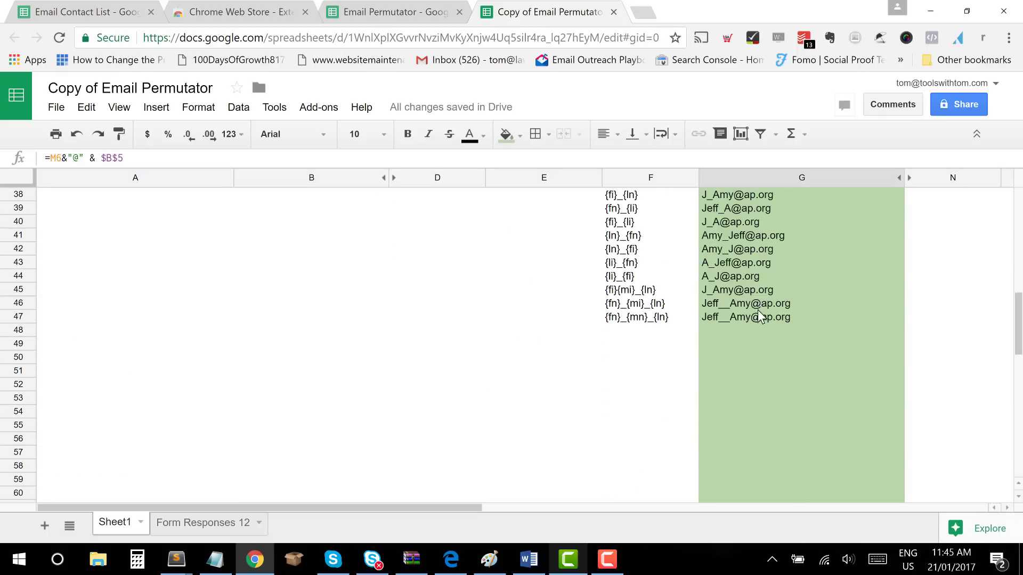
{"action": "left_click", "coordinate": [756, 316]}
{"action": "key", "text": "ctrl+shift+Up"}
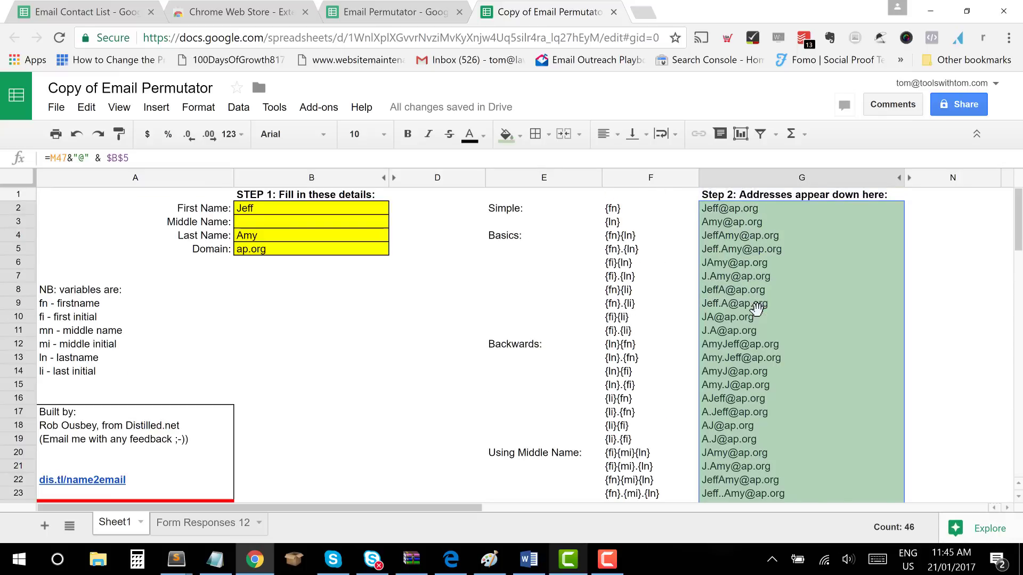
{"action": "left_click", "coordinate": [757, 305]}
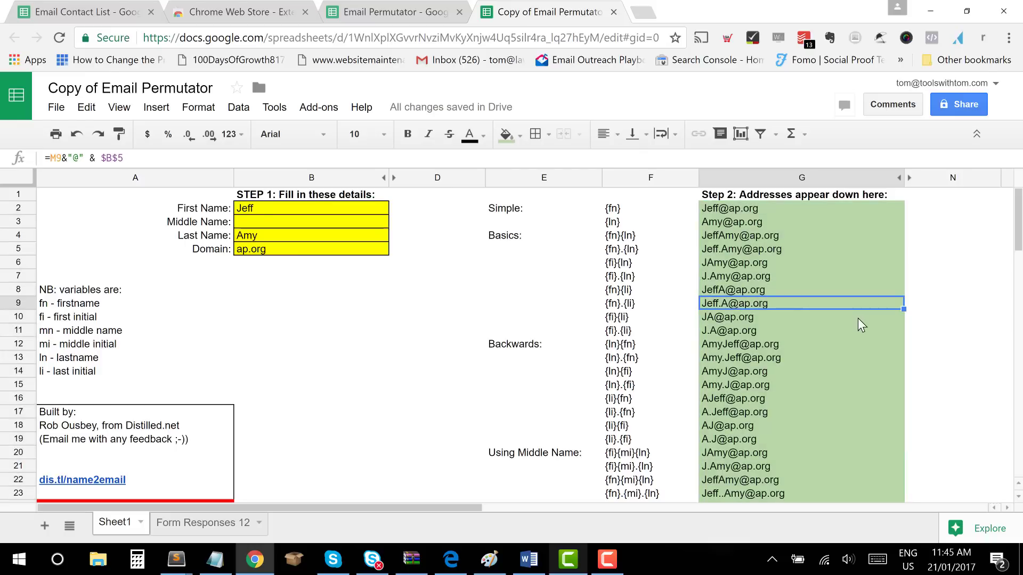
{"action": "scroll", "coordinate": [850, 380], "scroll_direction": "down", "scroll_amount": 5}
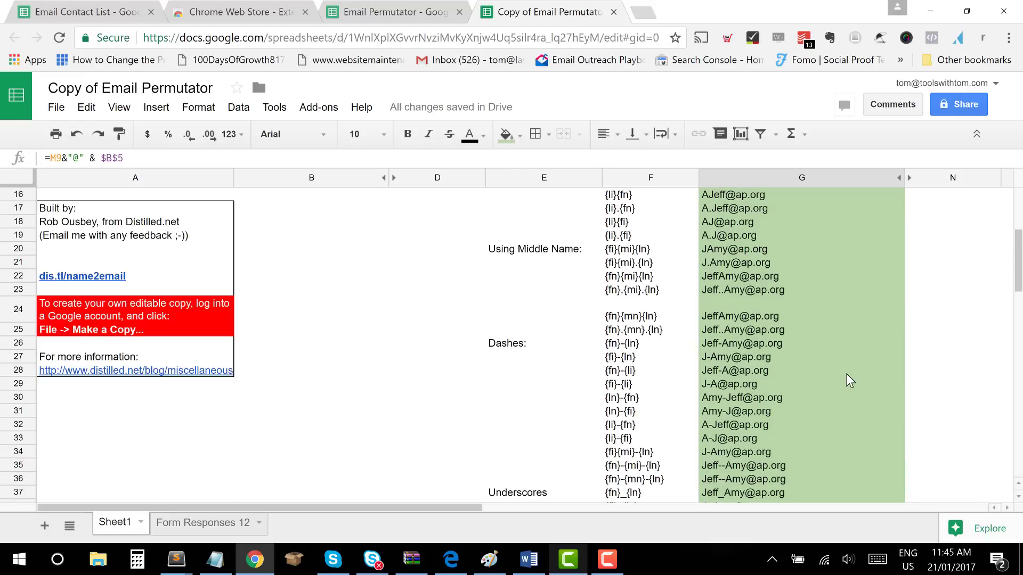
{"action": "scroll", "coordinate": [850, 381], "scroll_direction": "up", "scroll_amount": 5}
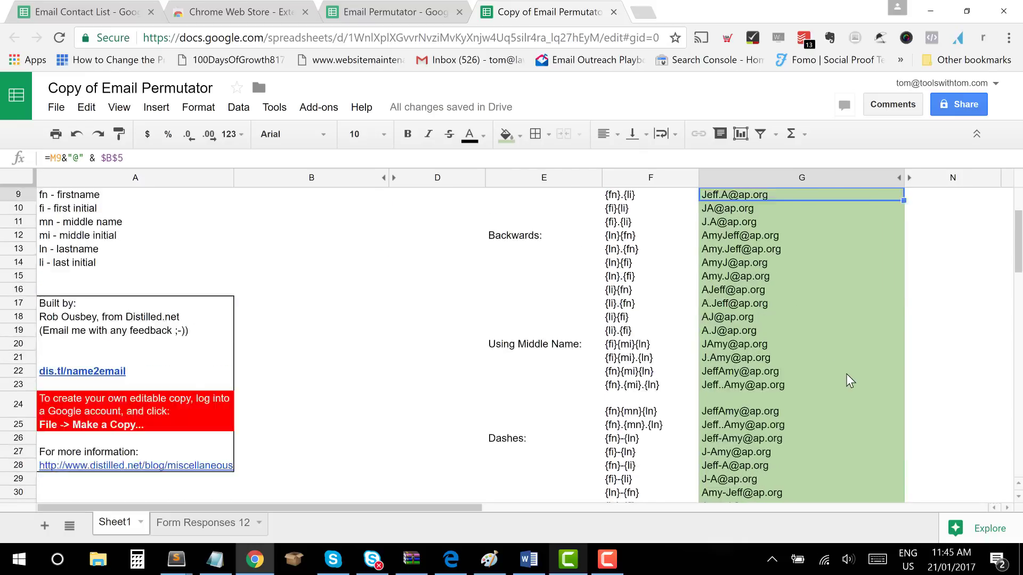
{"action": "left_click", "coordinate": [833, 208]}
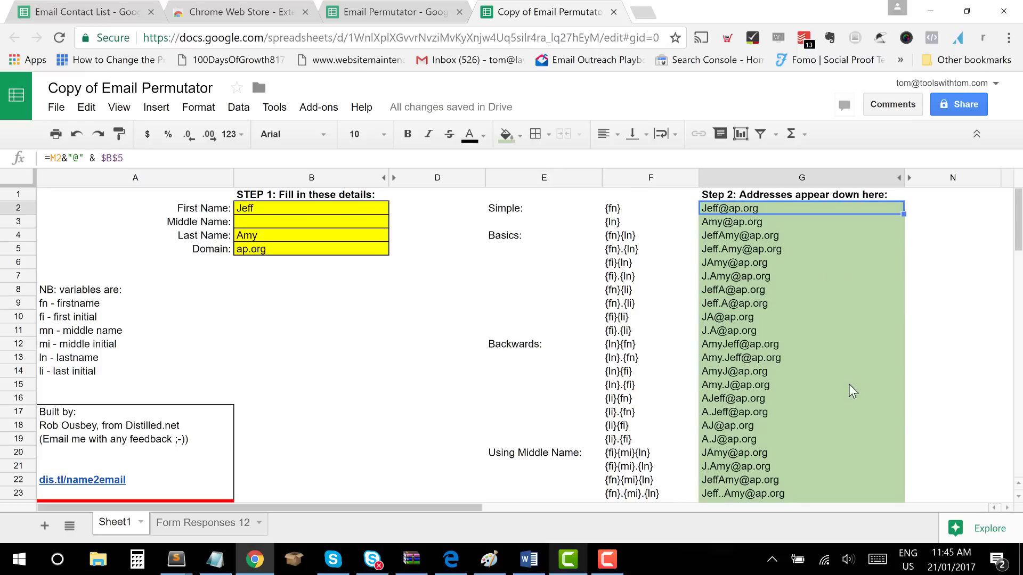
- Select the full range G2:G47 and copy the 46 ap.org addresses from the right-click menu
{"action": "scroll", "coordinate": [852, 389], "scroll_direction": "down", "scroll_amount": 10}
{"action": "scroll", "coordinate": [852, 390], "scroll_direction": "up", "scroll_amount": 10}
{"action": "left_click_drag", "start_coordinate": [760, 216], "coordinate": [804, 390]}
{"action": "scroll", "coordinate": [804, 384], "scroll_direction": "up", "scroll_amount": 10}
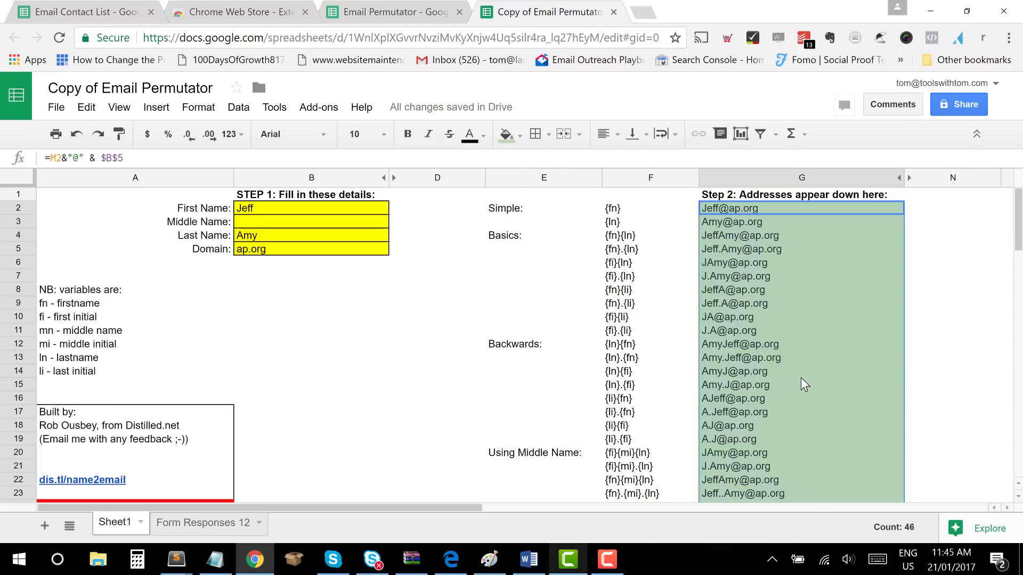
{"action": "left_click", "coordinate": [766, 211]}
{"action": "scroll", "coordinate": [836, 336], "scroll_direction": "down", "scroll_amount": 12}
{"action": "scroll", "coordinate": [799, 373], "scroll_direction": "up", "scroll_amount": 3}
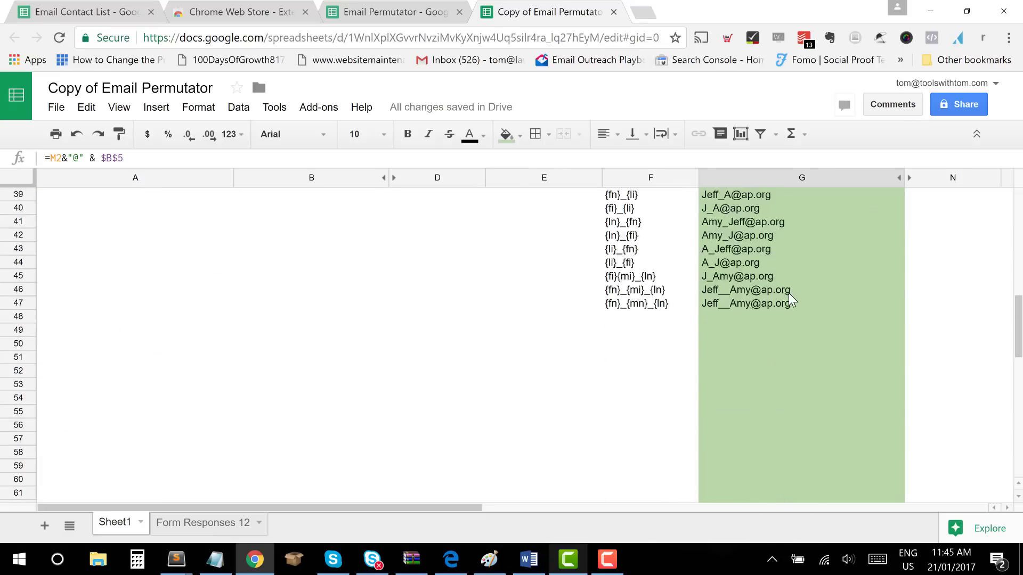
{"action": "left_click", "coordinate": [753, 417], "text": "shift"}
{"action": "scroll", "coordinate": [818, 400], "scroll_direction": "up", "scroll_amount": 10}
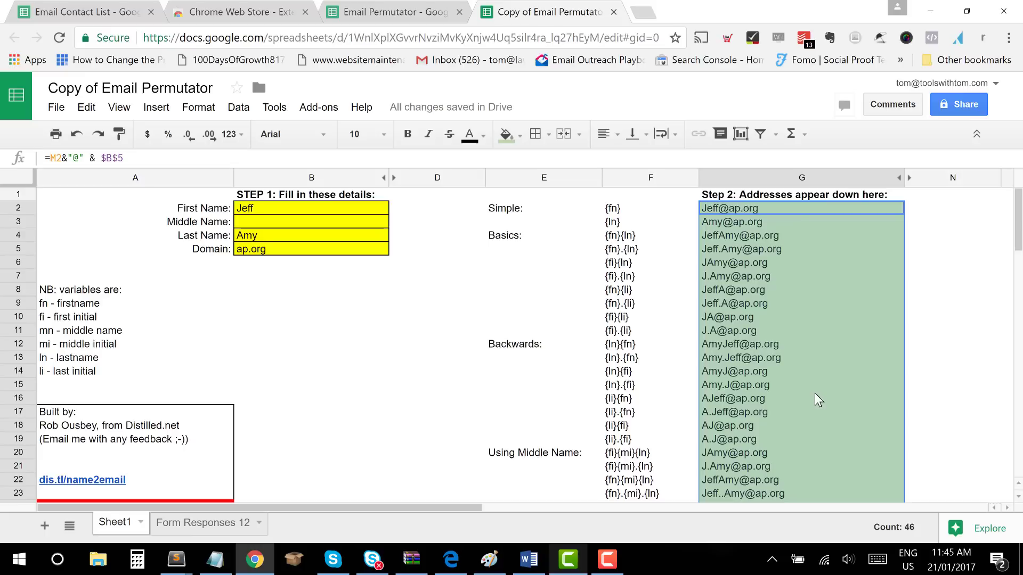
{"action": "right_click", "coordinate": [804, 312]}
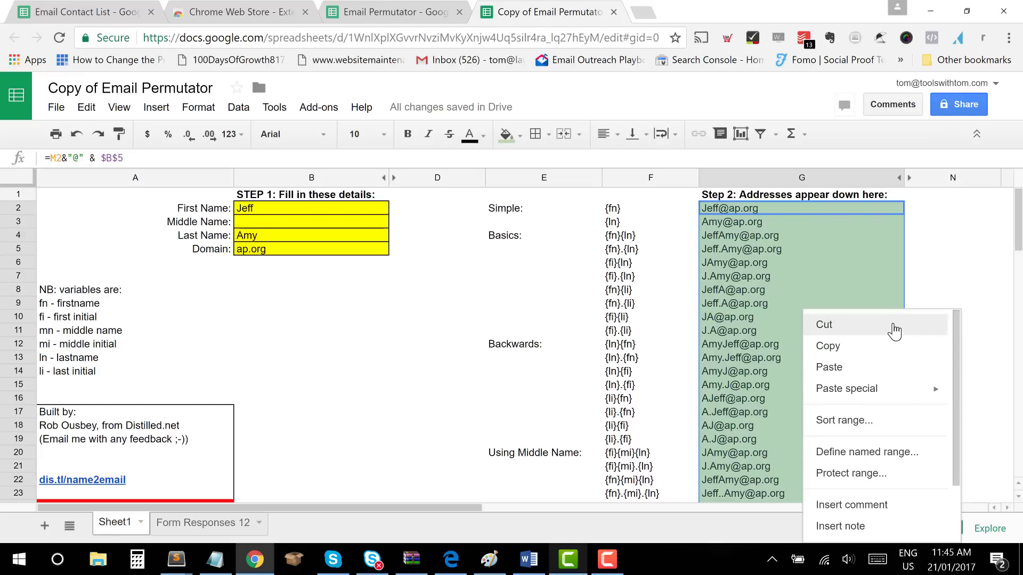
{"action": "left_click", "coordinate": [879, 350]}
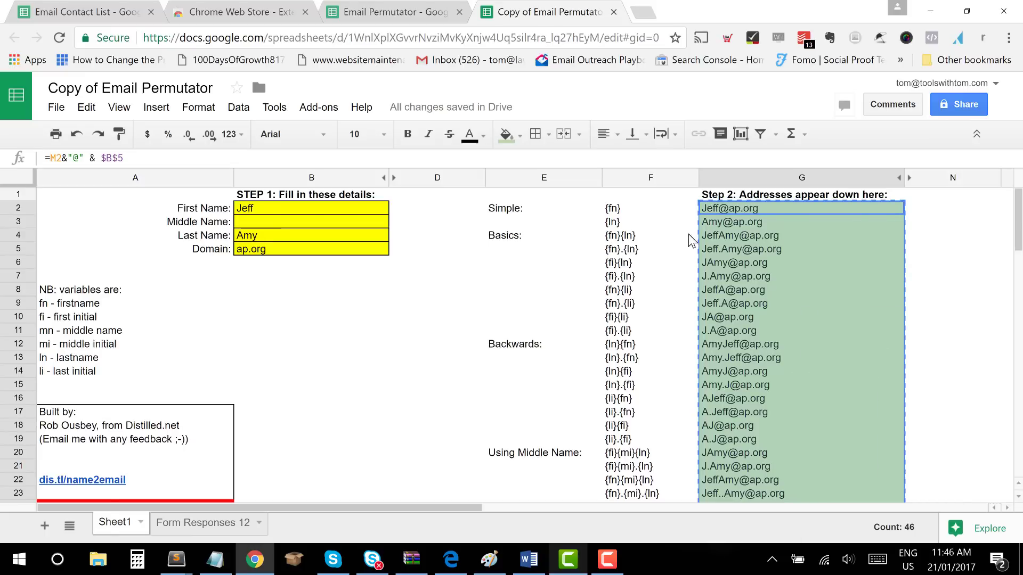
- Open Gmail in a new tab and compose a message with all copied ap.org addresses pasted into To
{"action": "key", "text": "ctrl+t"}
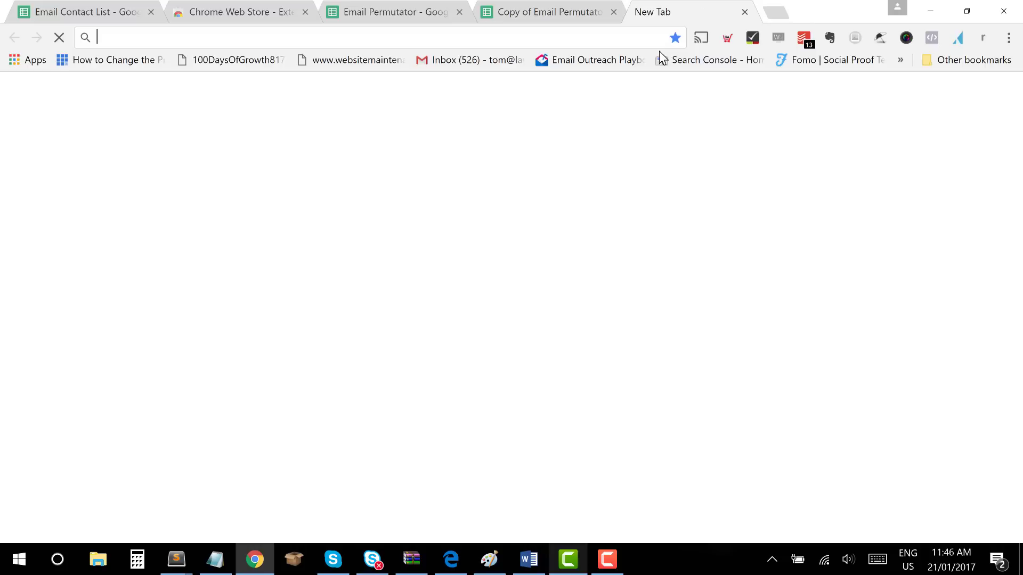
{"action": "type", "text": "gmail.com"}
{"action": "key", "text": "Return"}
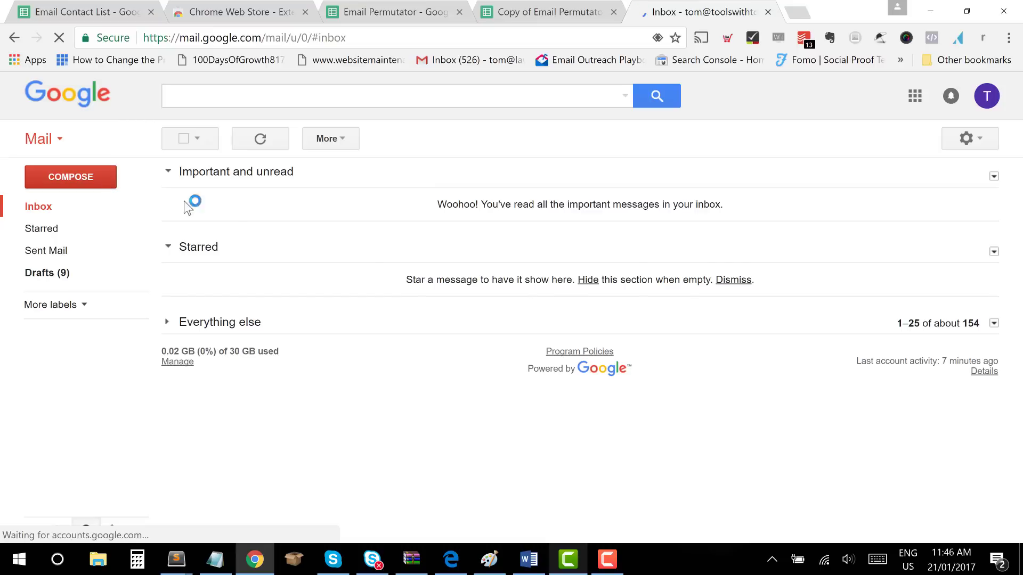
{"action": "left_click", "coordinate": [73, 179]}
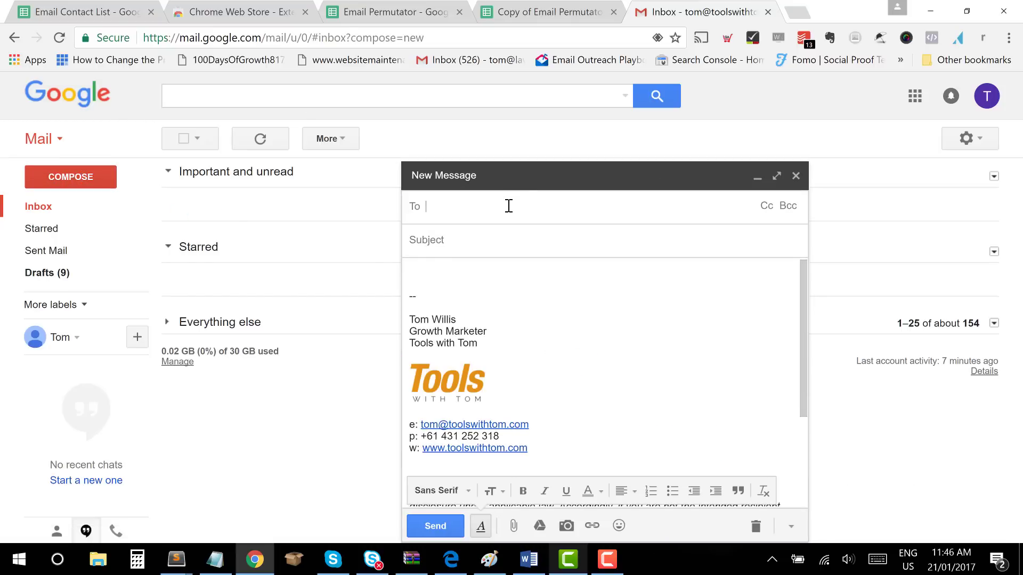
{"action": "right_click", "coordinate": [509, 206]}
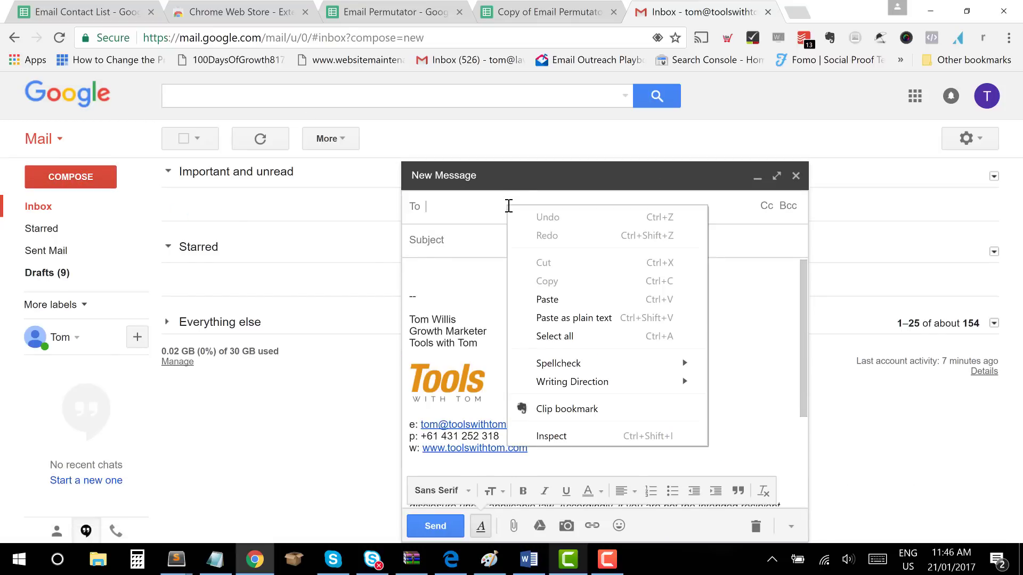
{"action": "left_click", "coordinate": [601, 299]}
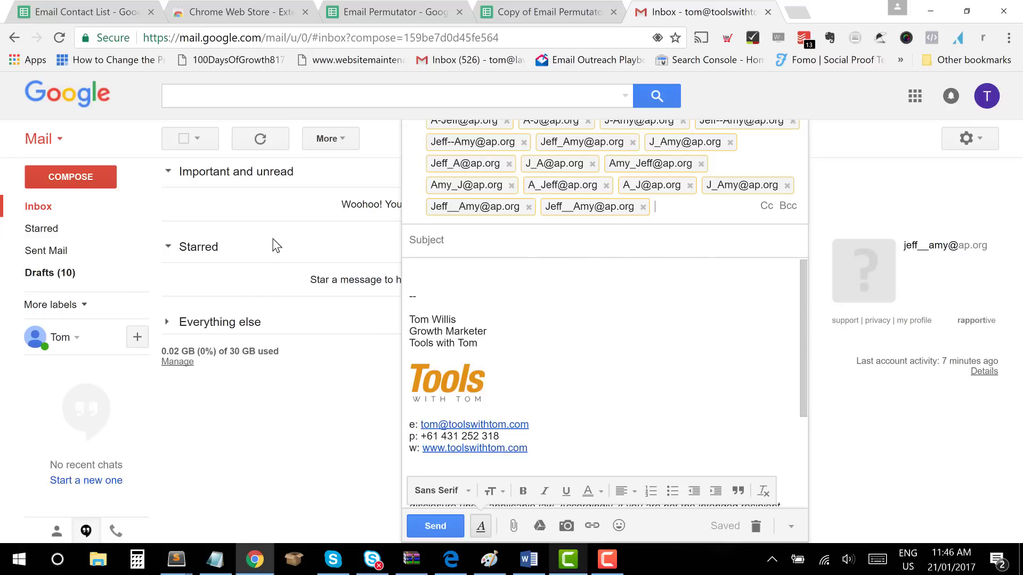
- Expand the recipient list and check the ap.org address chips until Rapportive shows the matching Associated Press reporter profile
{"action": "left_click", "coordinate": [459, 244]}
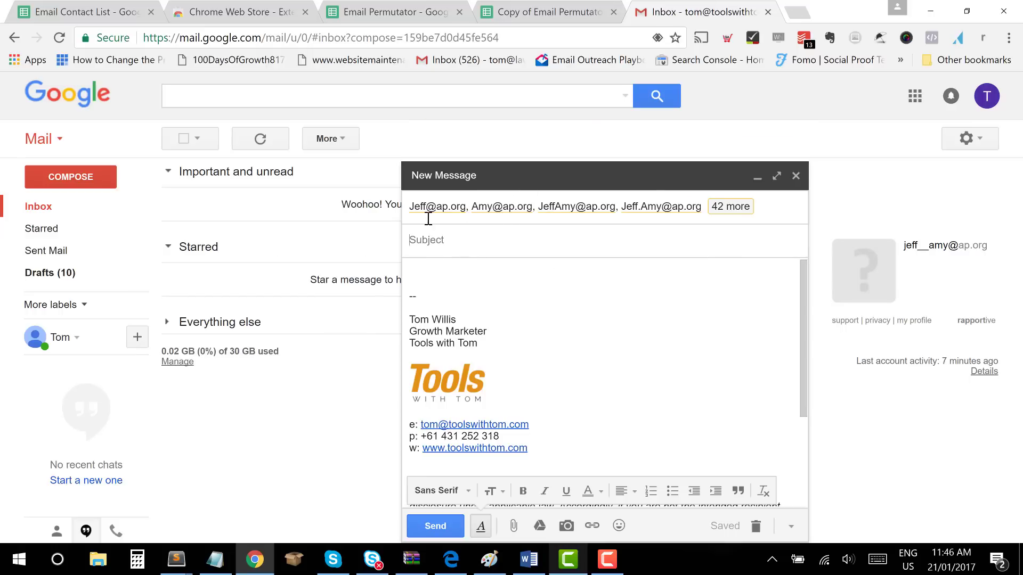
{"action": "left_click", "coordinate": [730, 209]}
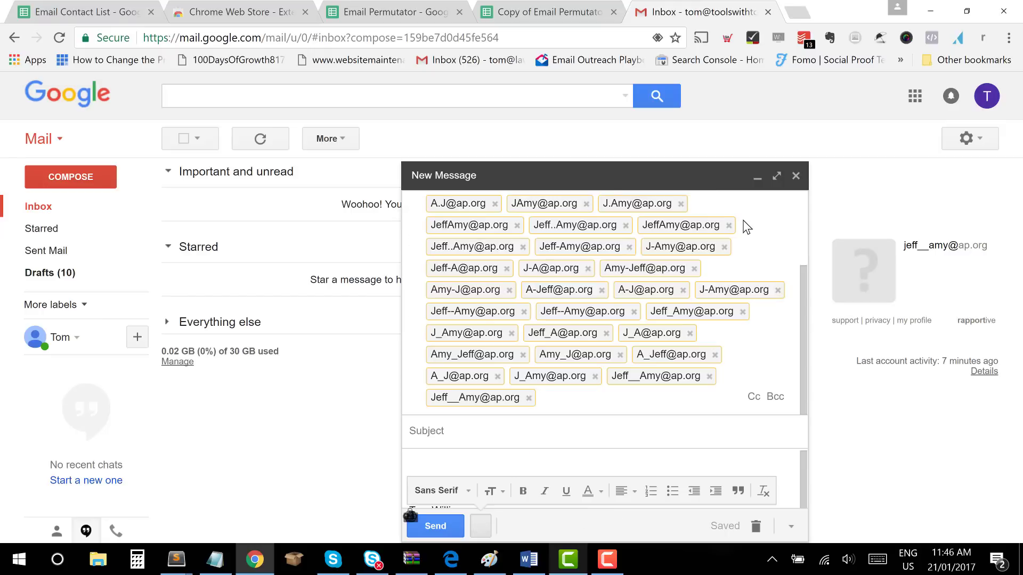
{"action": "scroll", "coordinate": [746, 227], "scroll_direction": "up", "scroll_amount": 3}
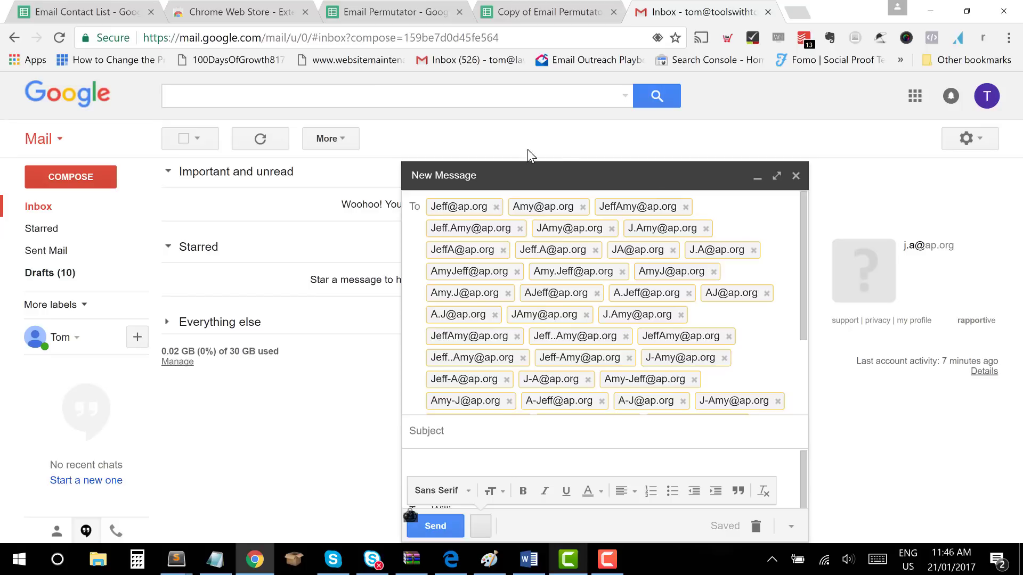
{"action": "mouse_move", "coordinate": [474, 212]}
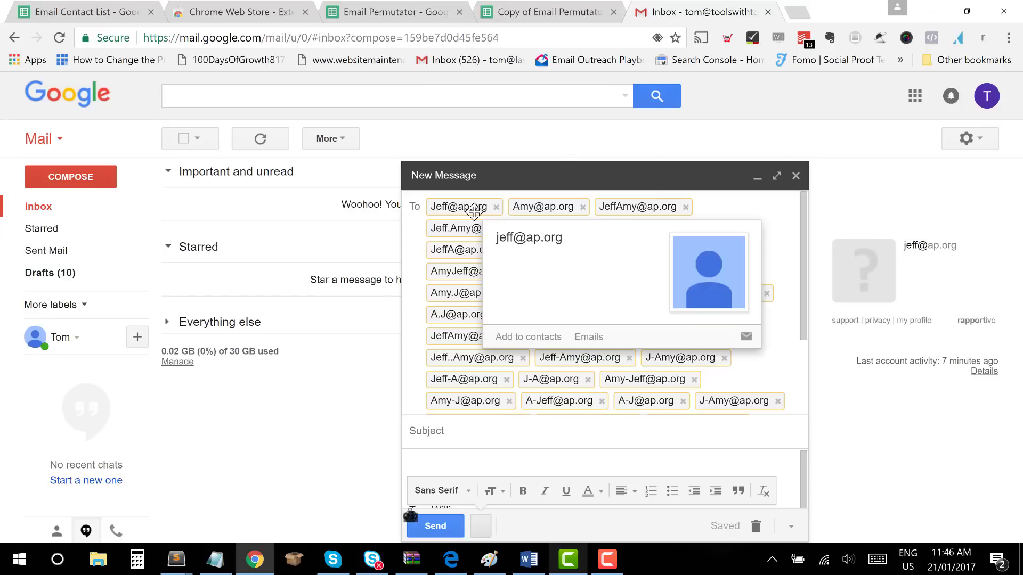
{"action": "mouse_move", "coordinate": [558, 208]}
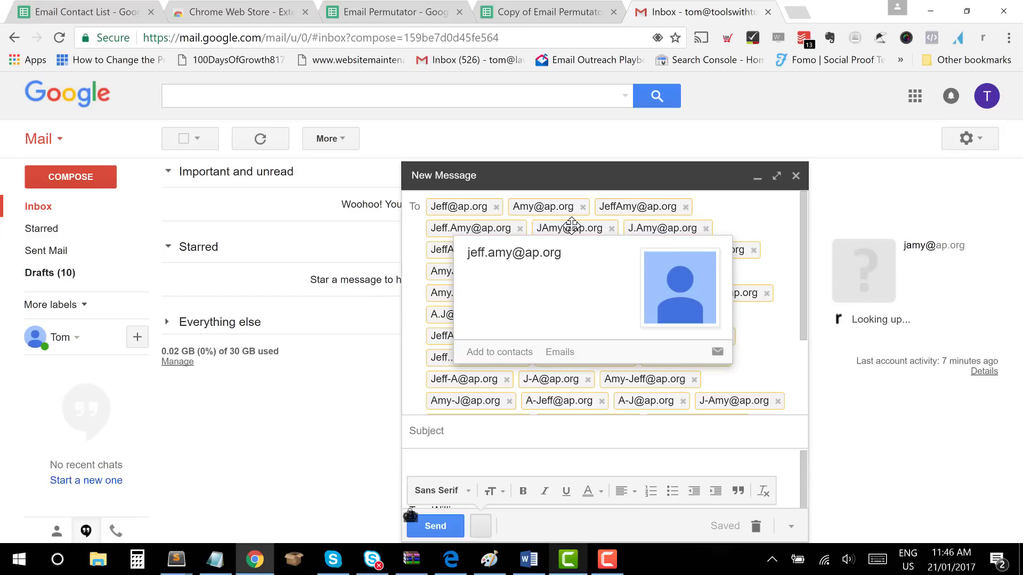
{"action": "mouse_move", "coordinate": [571, 226]}
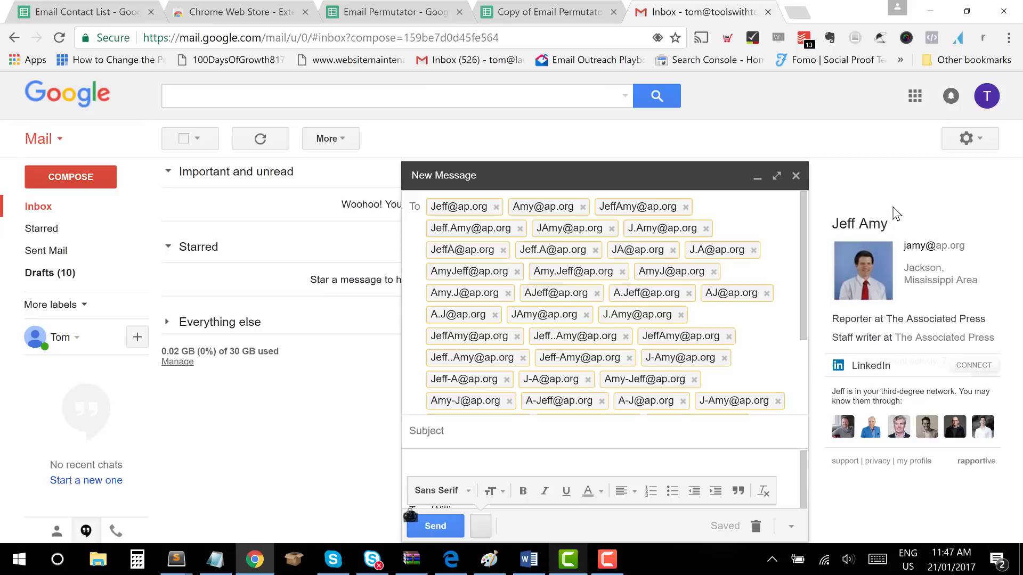
- Delete every guessed ap.org recipient from the To field, then open a new blank tab
{"action": "left_click", "coordinate": [714, 327]}
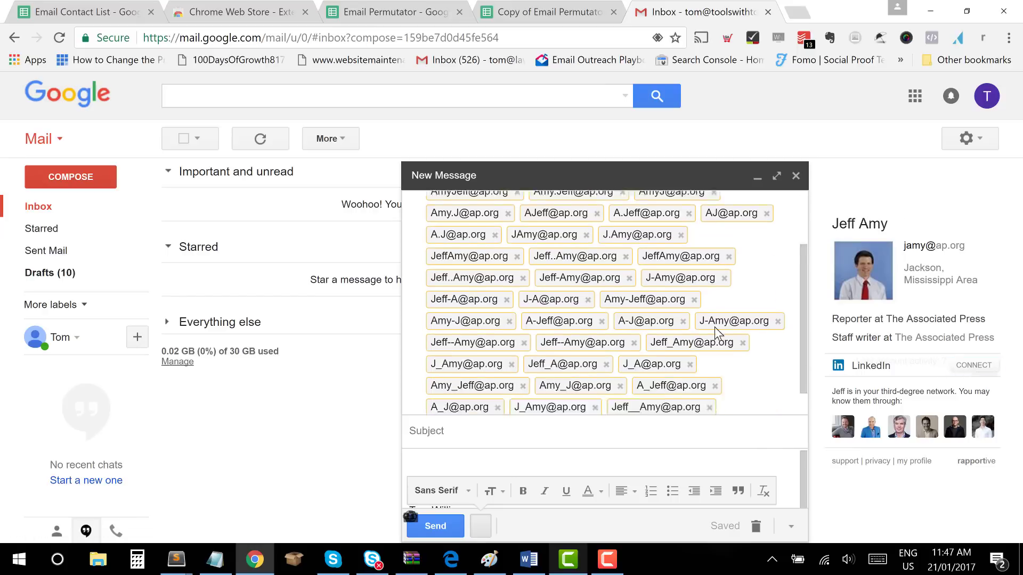
{"action": "key", "text": "BackSpace"}
{"action": "key", "text": "BackSpace"}
{"action": "key", "text": "BackSpace"}
{"action": "key", "text": "BackSpace"}
{"action": "key", "text": "BackSpace"}
{"action": "key", "text": "BackSpace"}
{"action": "key", "text": "BackSpace"}
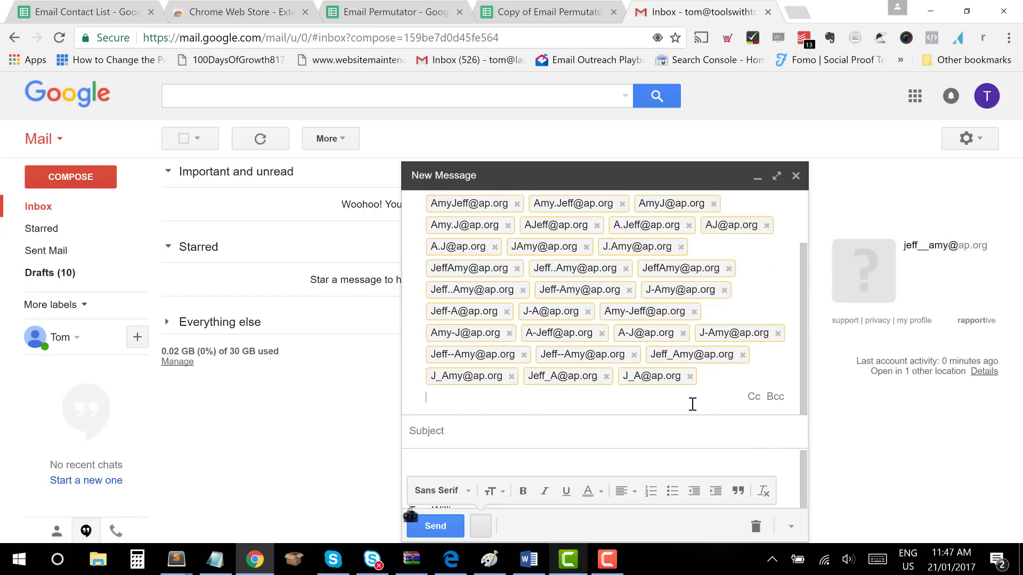
{"action": "scroll", "coordinate": [459, 320], "scroll_direction": "up", "scroll_amount": 3}
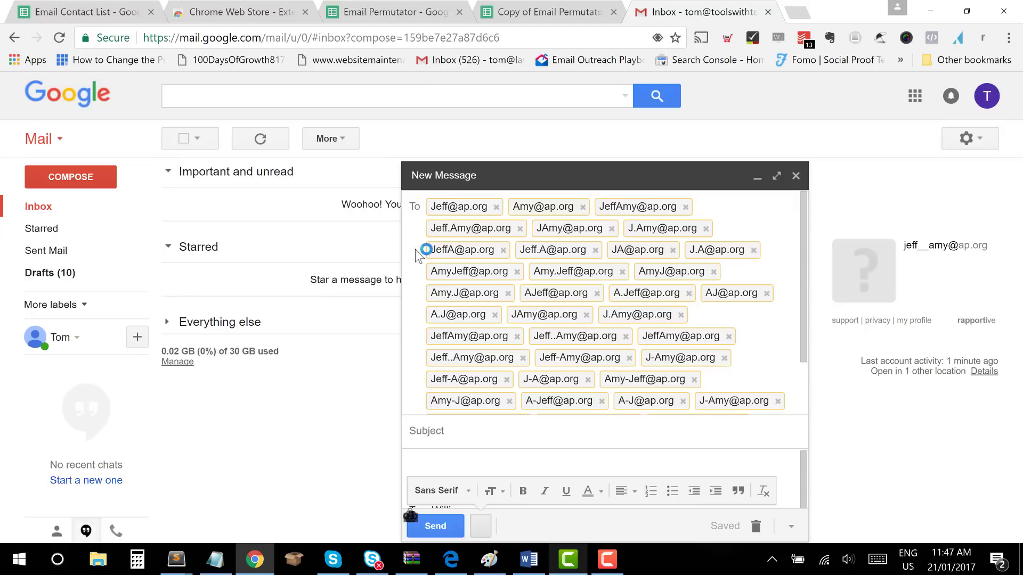
{"action": "scroll", "coordinate": [415, 255], "scroll_direction": "down", "scroll_amount": 3}
{"action": "scroll", "coordinate": [415, 260], "scroll_direction": "up", "scroll_amount": 5}
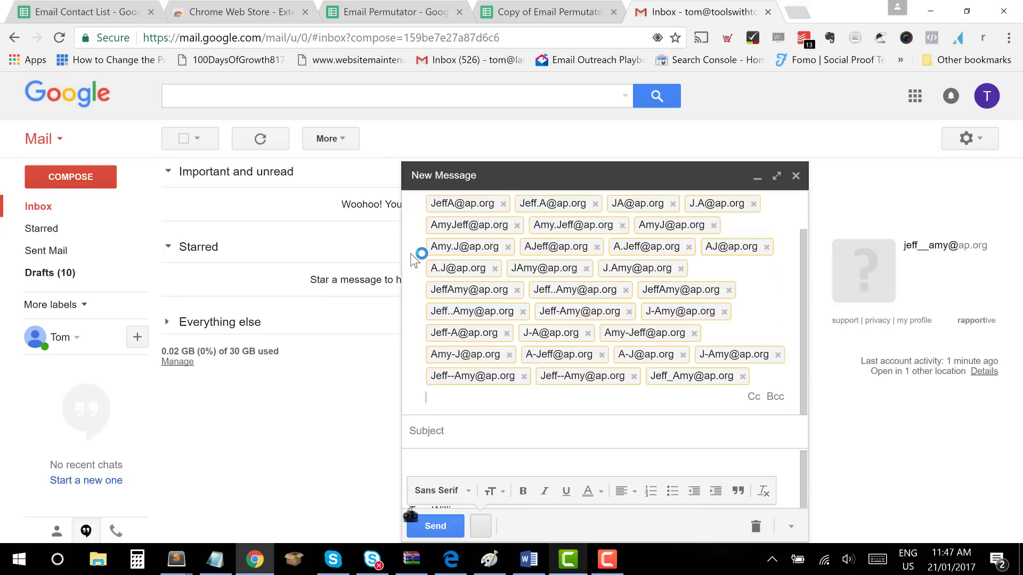
{"action": "key", "text": "BackSpace"}
{"action": "key", "text": "BackSpace"}
{"action": "key", "text": "BackSpace"}
{"action": "key", "text": "BackSpace"}
{"action": "key", "text": "BackSpace"}
{"action": "key", "text": "BackSpace"}
{"action": "key", "text": "BackSpace"}
{"action": "key", "text": "BackSpace"}
{"action": "key", "text": "BackSpace"}
{"action": "key", "text": "BackSpace"}
{"action": "key", "text": "BackSpace"}
{"action": "key", "text": "BackSpace"}
{"action": "key", "text": "BackSpace"}
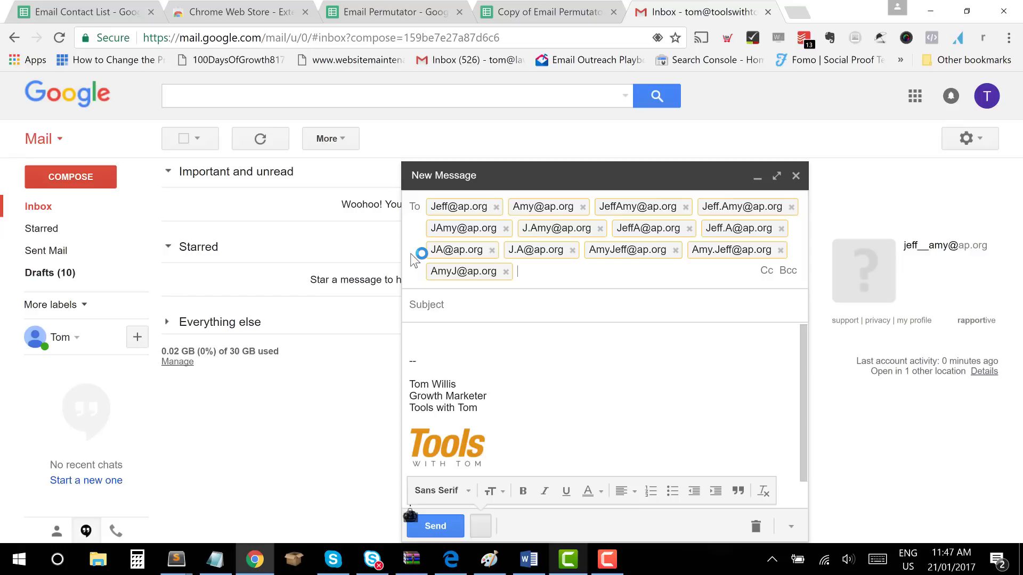
{"action": "key", "text": "BackSpace"}
{"action": "key", "text": "BackSpace"}
{"action": "key", "text": "BackSpace"}
{"action": "key", "text": "BackSpace"}
{"action": "key", "text": "BackSpace"}
{"action": "key", "text": "BackSpace"}
{"action": "key", "text": "BackSpace"}
{"action": "key", "text": "BackSpace"}
{"action": "key", "text": "BackSpace"}
{"action": "key", "text": "BackSpace"}
{"action": "key", "text": "BackSpace"}
{"action": "key", "text": "BackSpace"}
{"action": "key", "text": "BackSpace"}
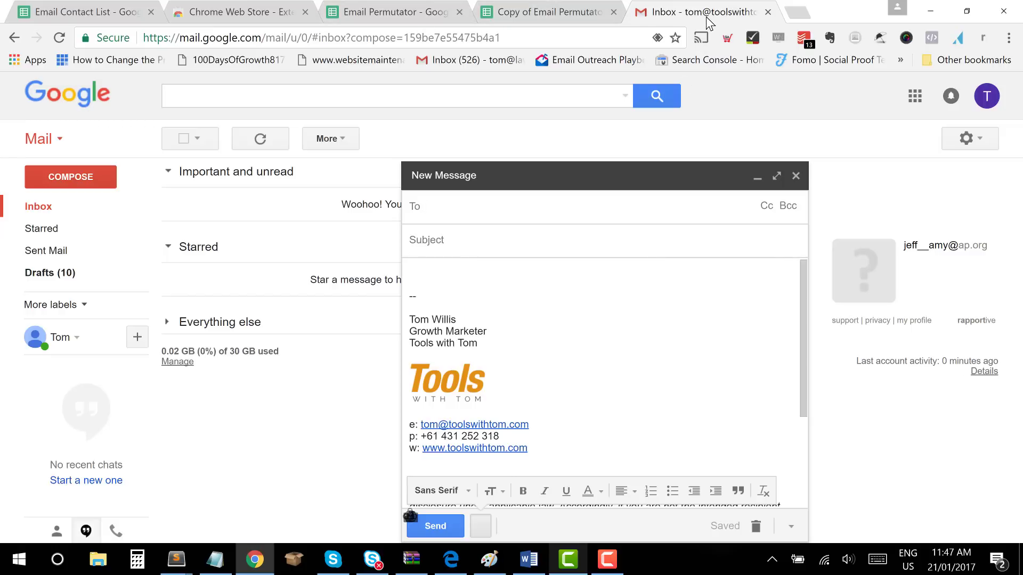
{"action": "key", "text": "ctrl+t"}
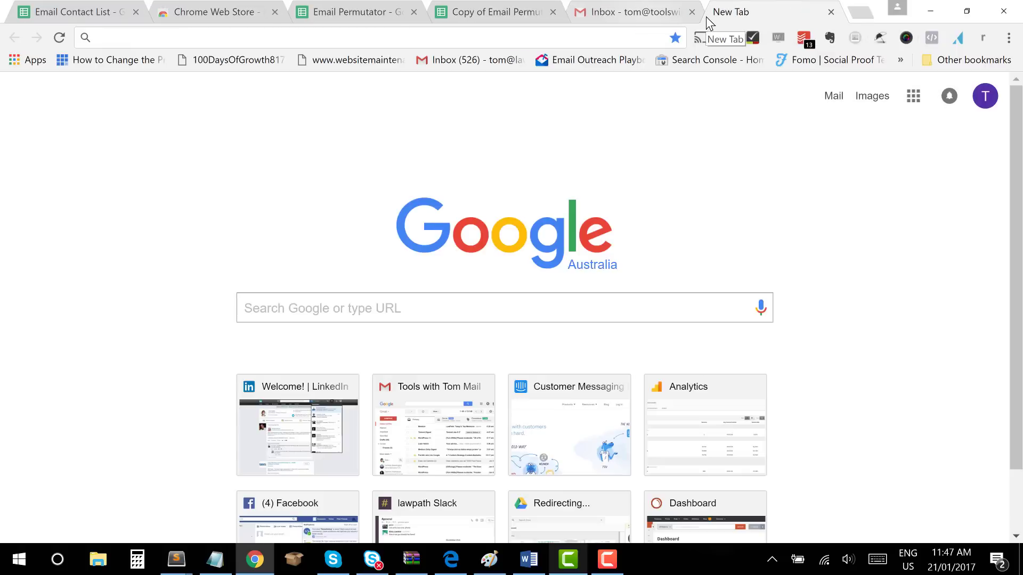
- Go to voilanorbert.com and log in to reach the manual prospecting search page
{"action": "type", "text": "voil"}
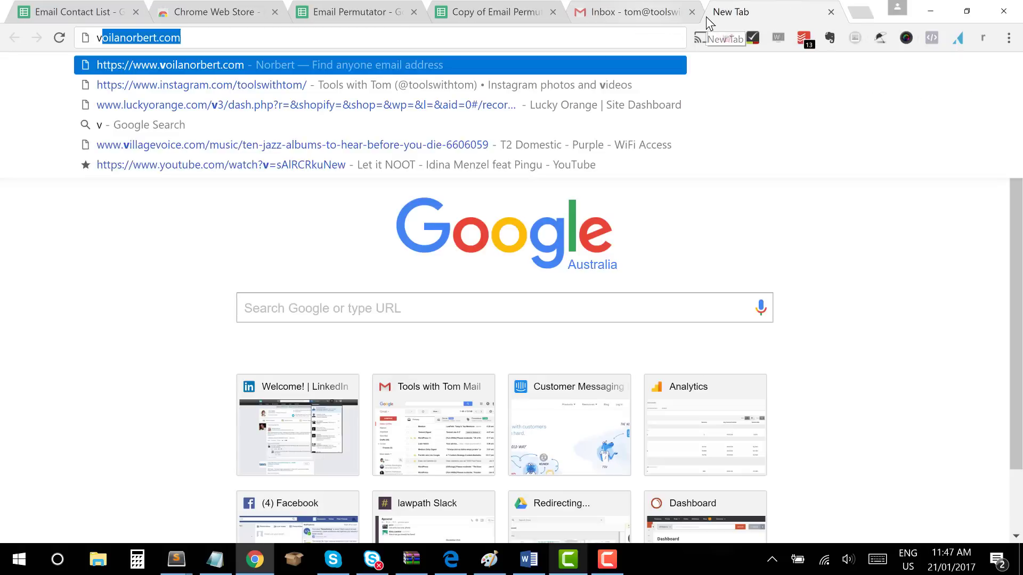
{"action": "type", "text": "anor"}
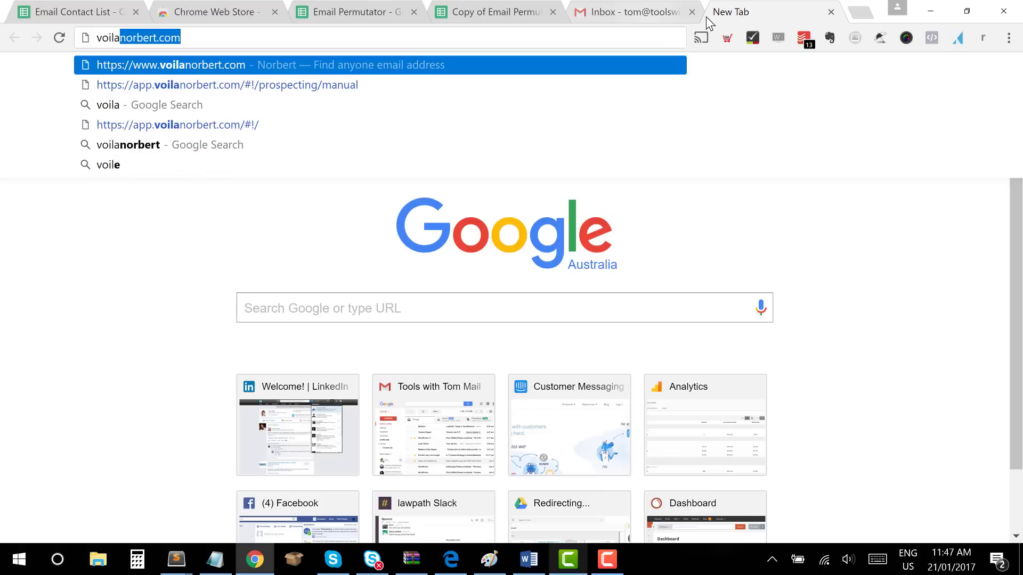
{"action": "type", "text": "b"}
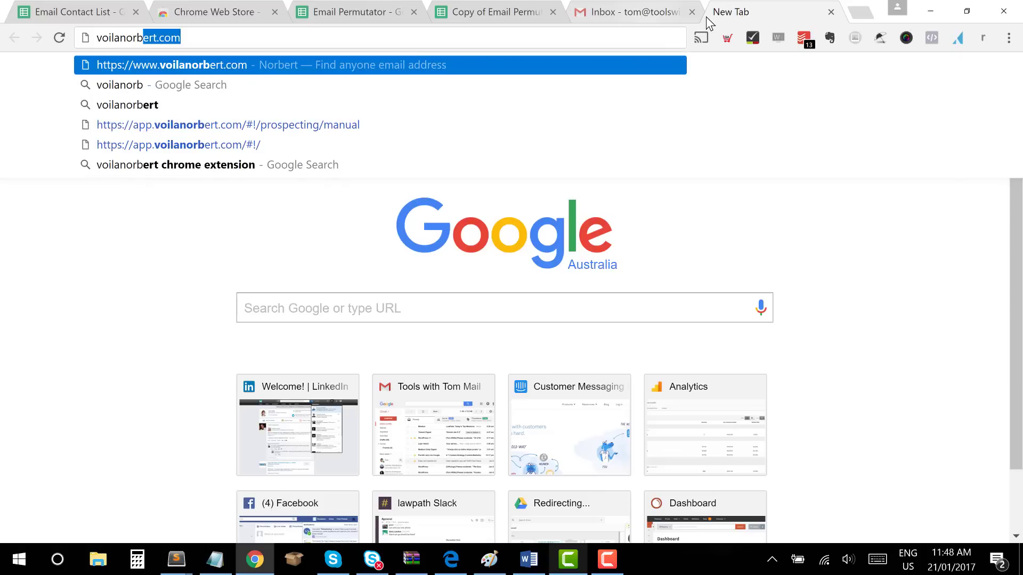
{"action": "type", "text": "ert.com"}
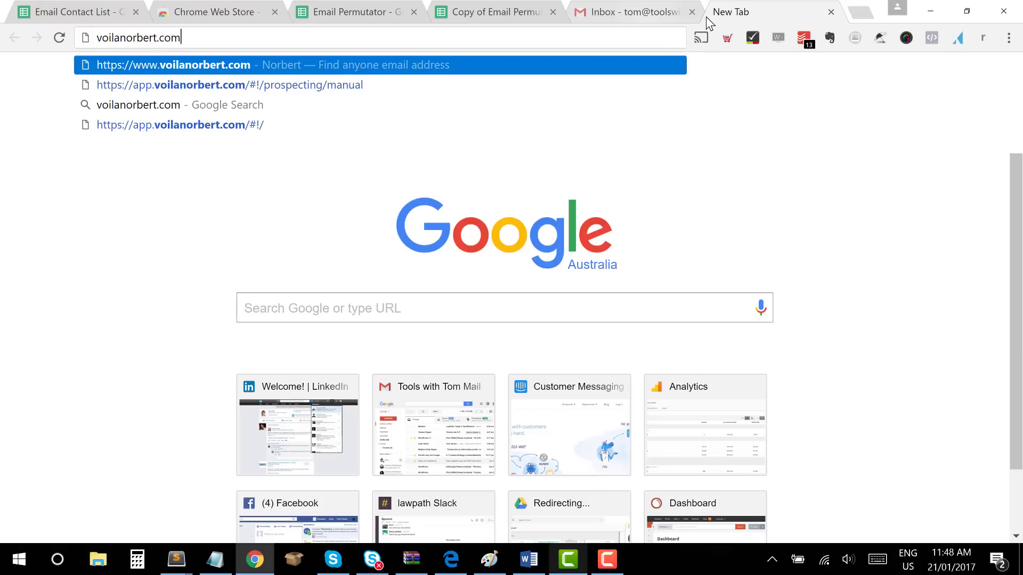
{"action": "key", "text": "Return"}
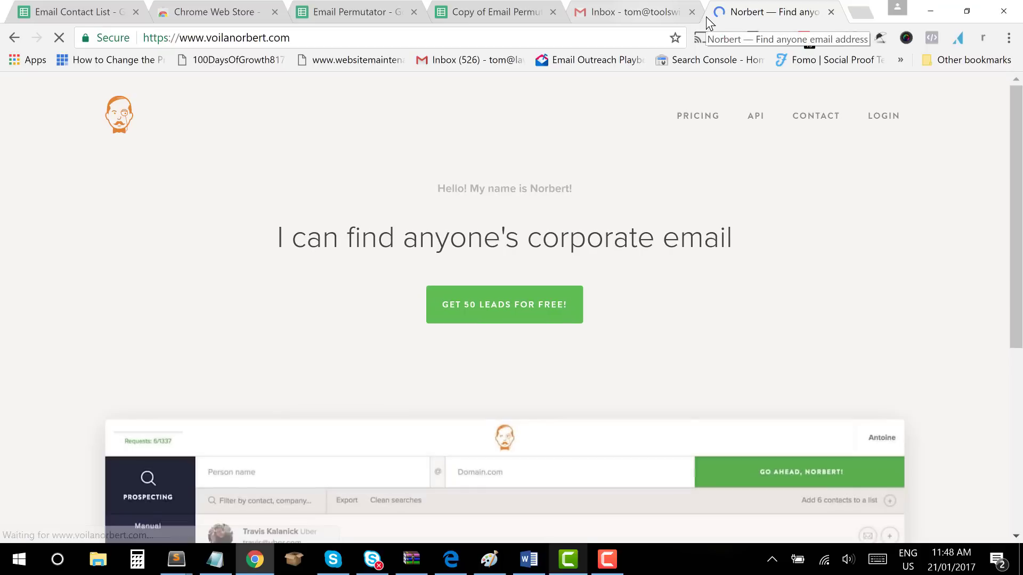
{"action": "type", "text": "Jack Dorsey"}
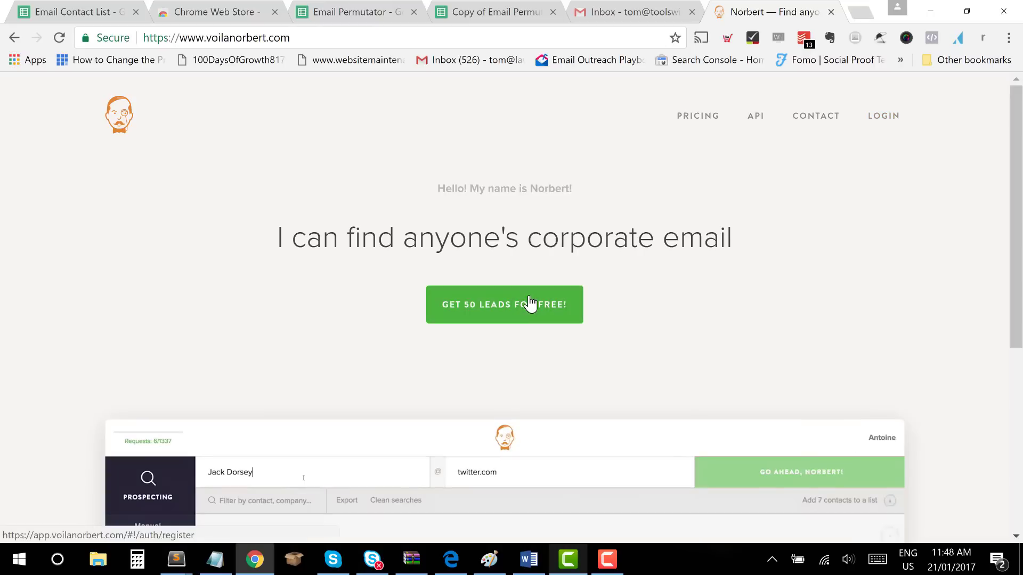
{"action": "left_click", "coordinate": [890, 120]}
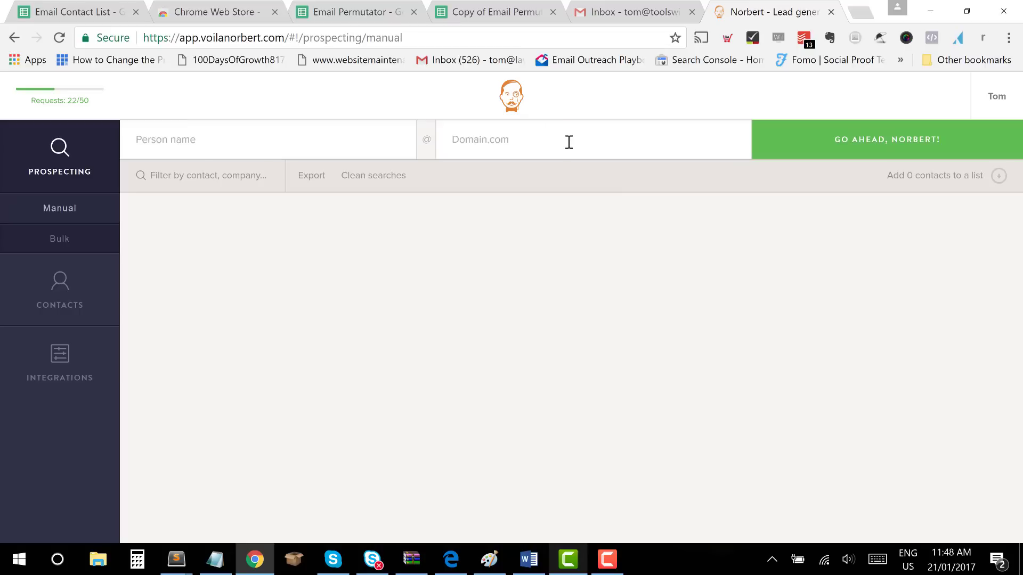
- Fill Norbert's Person name field with the contact's first and last names copied from the contact list
{"action": "left_click", "coordinate": [331, 131]}
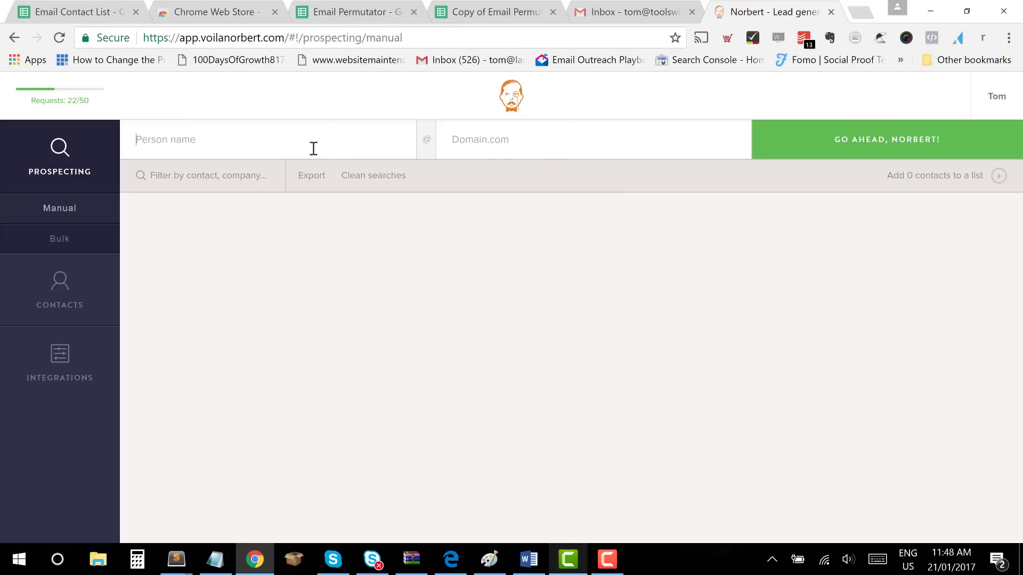
{"action": "left_click", "coordinate": [330, 3]}
{"action": "left_click", "coordinate": [97, 8]}
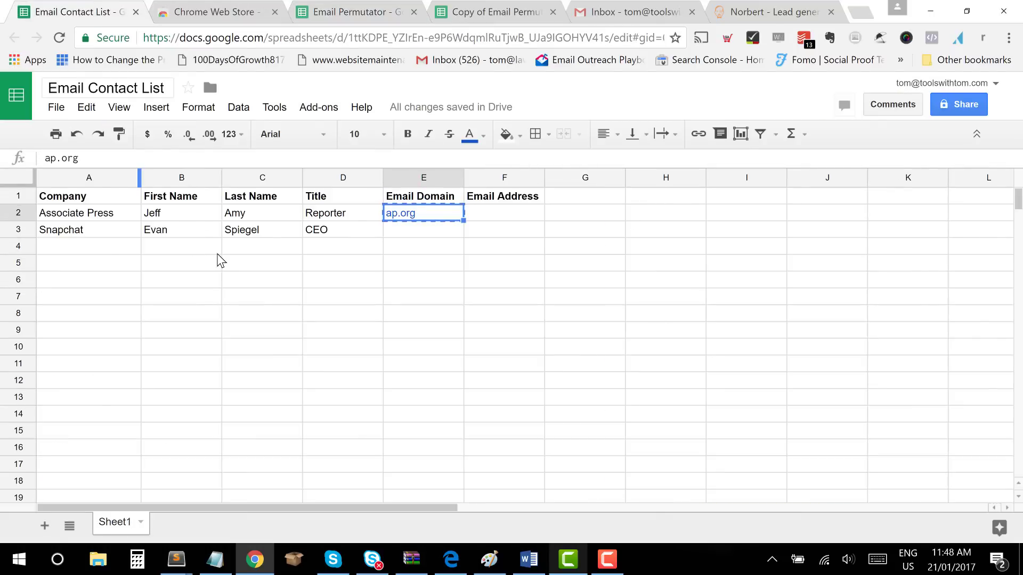
{"action": "left_click", "coordinate": [212, 218]}
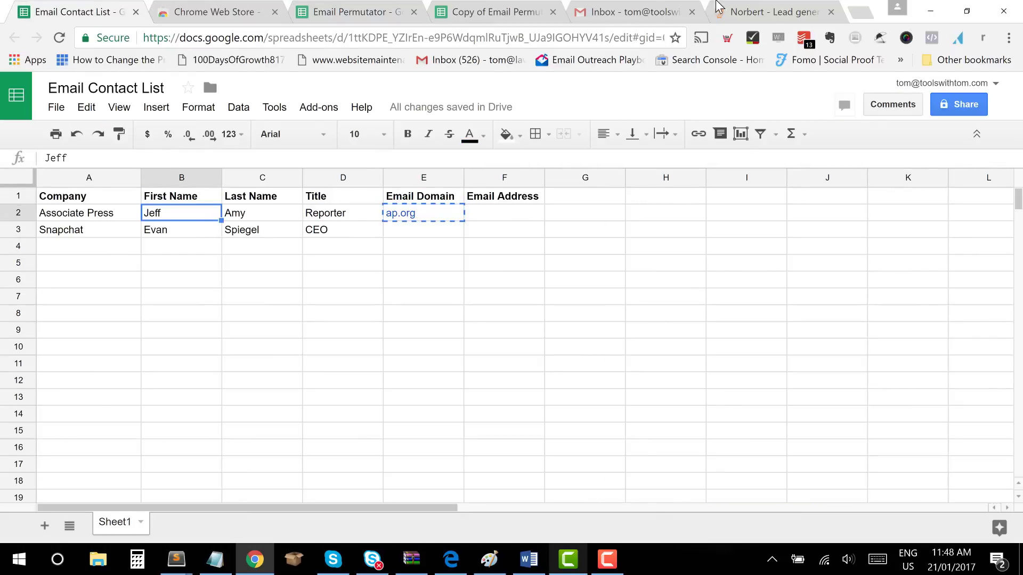
{"action": "left_click", "coordinate": [735, 11]}
{"action": "left_click", "coordinate": [183, 155]}
{"action": "type", "text": "Jeff"}
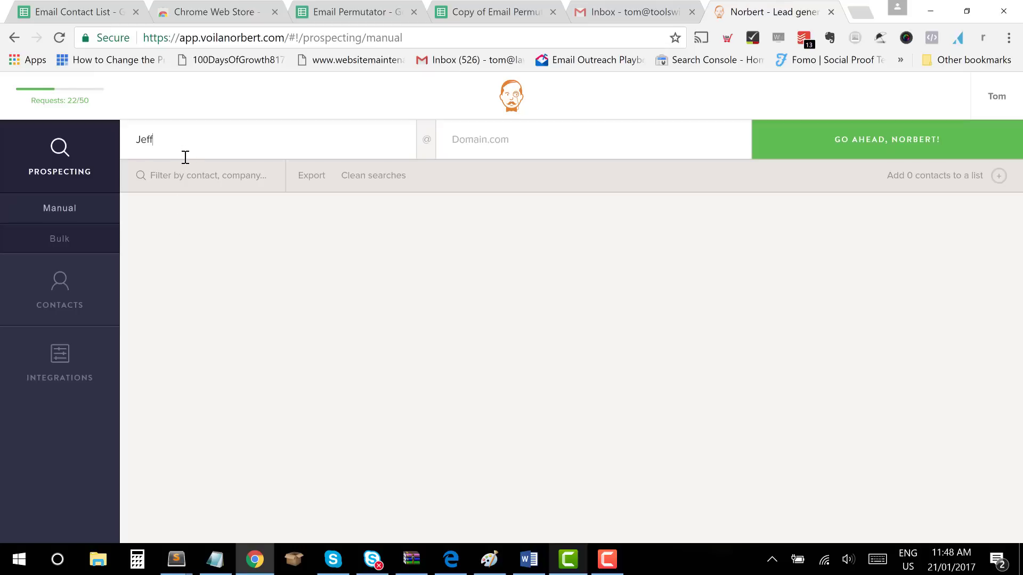
{"action": "left_click", "coordinate": [93, 12]}
{"action": "left_click", "coordinate": [255, 213]}
{"action": "left_click", "coordinate": [762, 12]}
{"action": "type", "text": "Amy"}
- Set the search domain to ap.org and run the Norbert email search
{"action": "left_click", "coordinate": [515, 141]}
{"action": "left_click", "coordinate": [90, 8]}
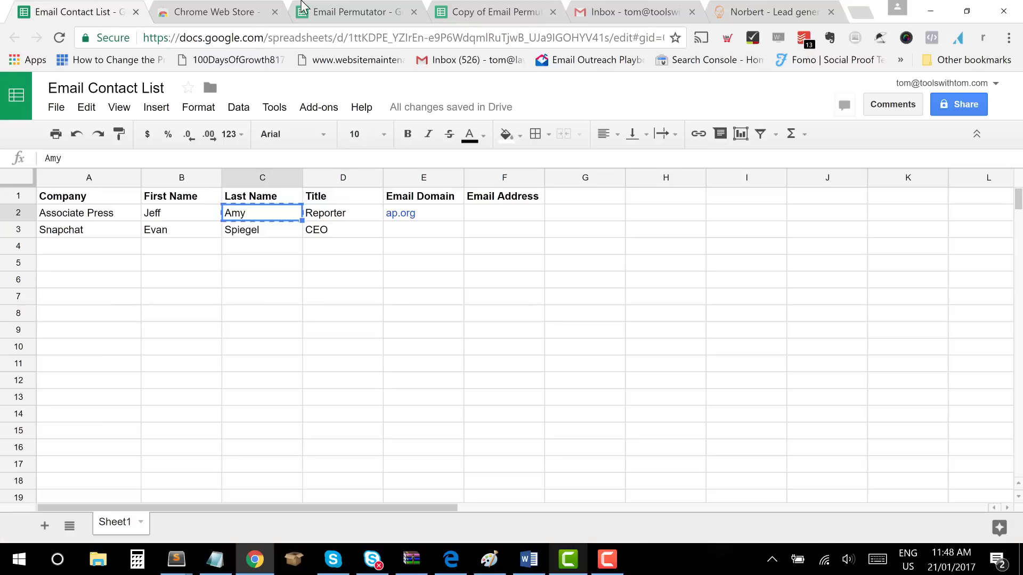
{"action": "left_click", "coordinate": [453, 212]}
{"action": "left_click", "coordinate": [746, 9]}
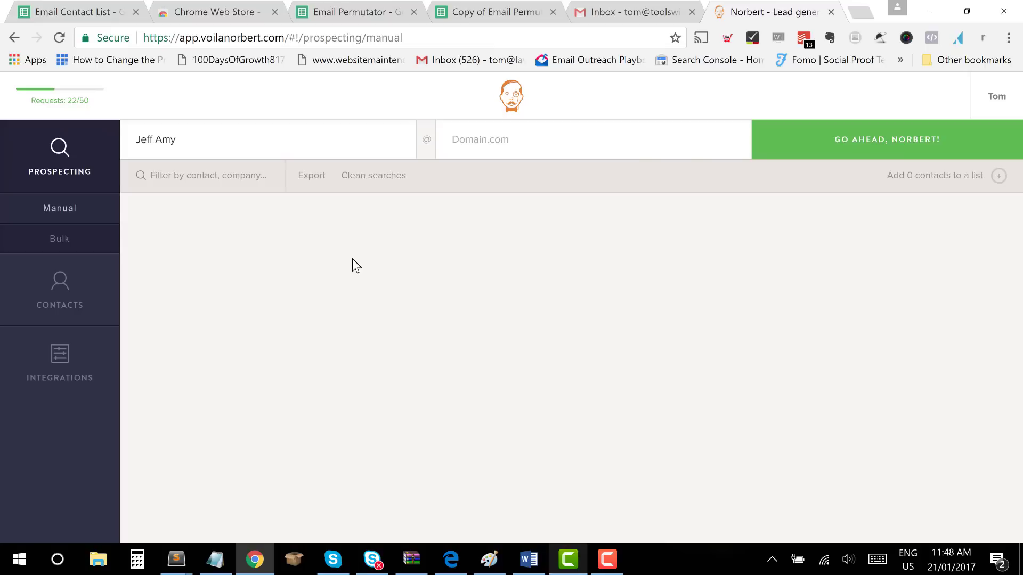
{"action": "type", "text": "ap.org"}
{"action": "left_click", "coordinate": [505, 187]}
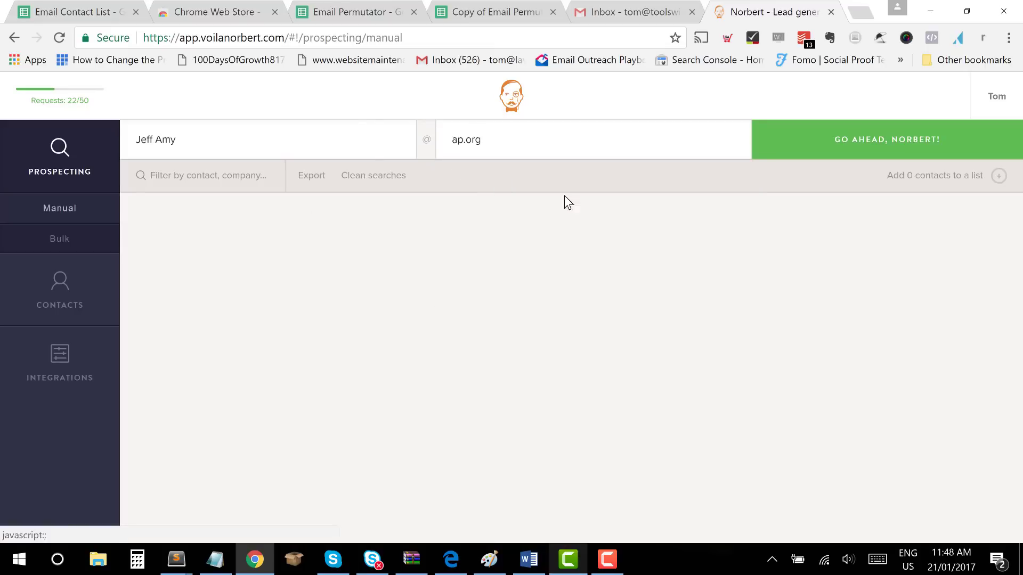
{"action": "left_click", "coordinate": [879, 147]}
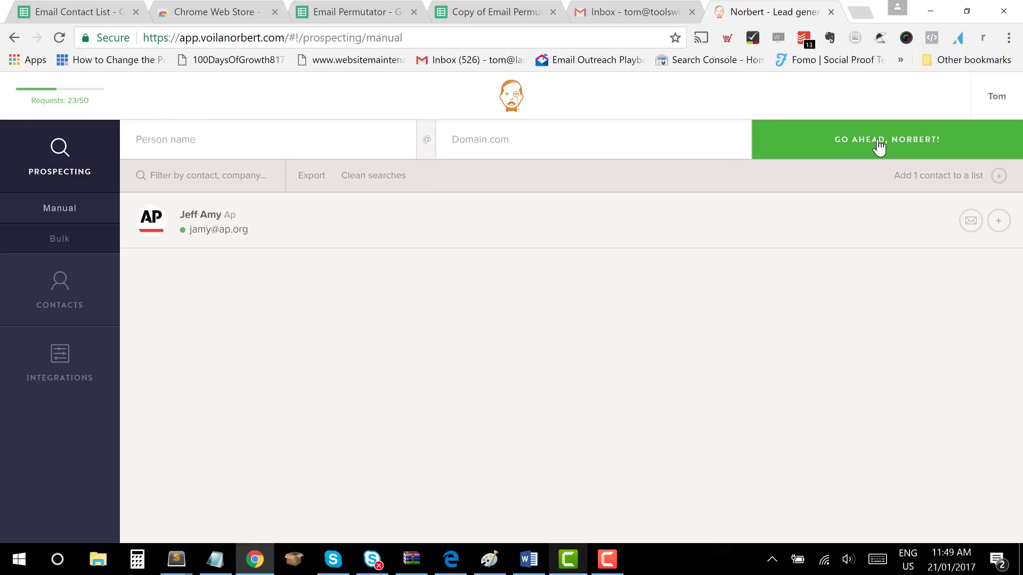
- Copy the verified ap.org address Norbert found and return to the Email Contact List spreadsheet
{"action": "mouse_move", "coordinate": [216, 220]}
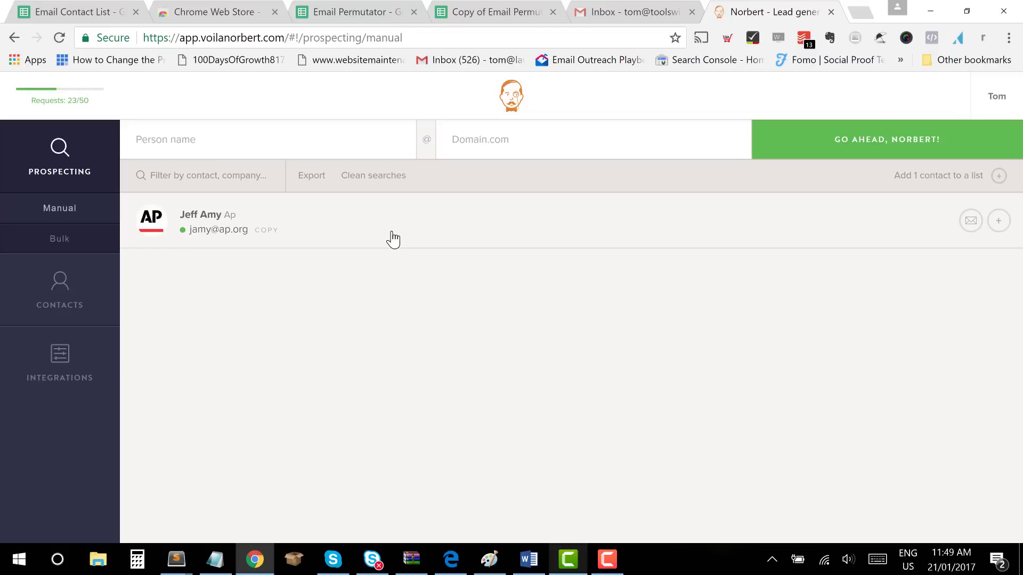
{"action": "left_click", "coordinate": [266, 231]}
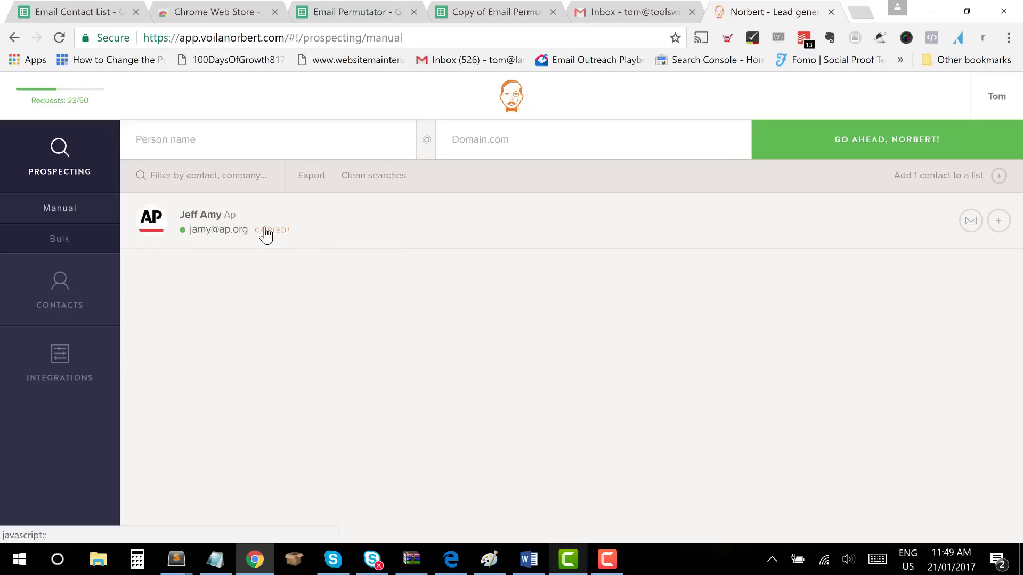
{"action": "left_click", "coordinate": [334, 11]}
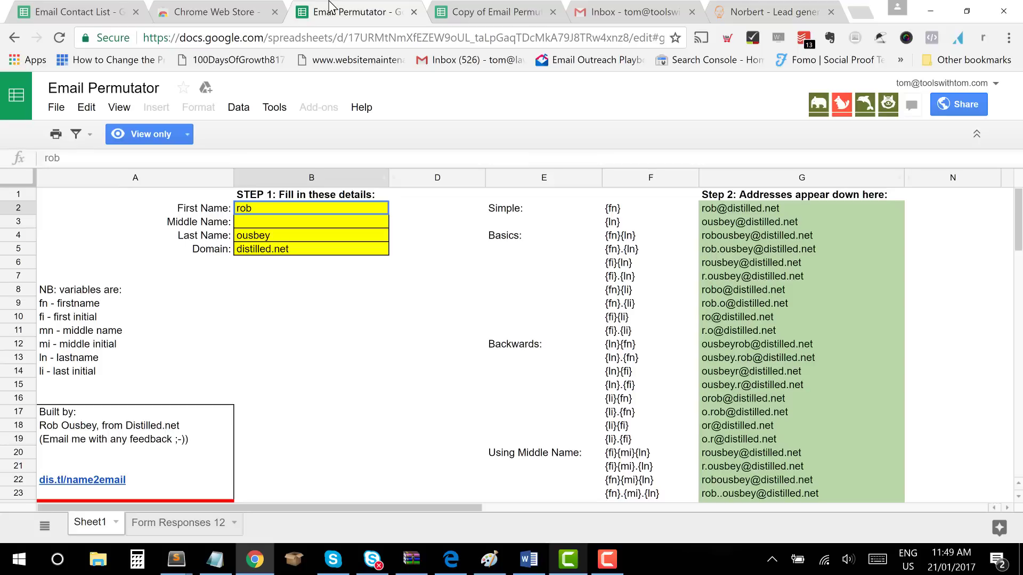
{"action": "left_click", "coordinate": [53, 6]}
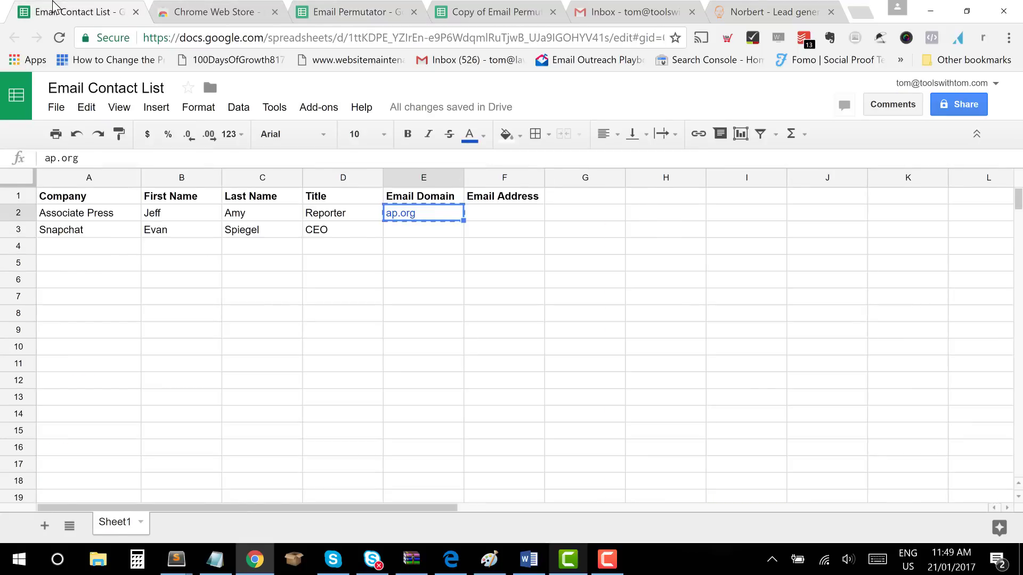
- Paste the verified ap.org address into cell F2 under Email Address
{"action": "left_click", "coordinate": [513, 211]}
{"action": "key", "text": "ctrl+v"}
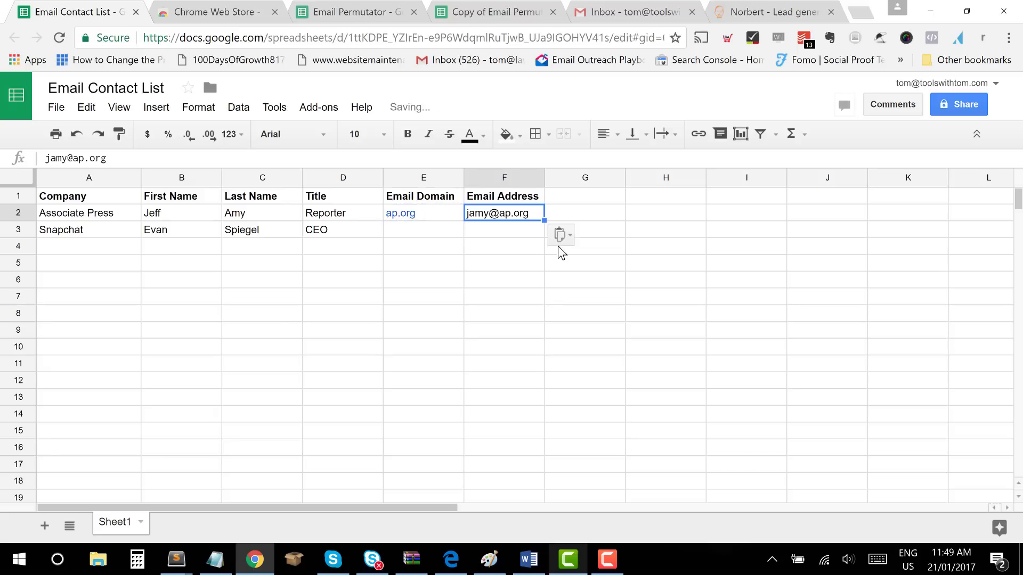
{"action": "left_click", "coordinate": [527, 269]}
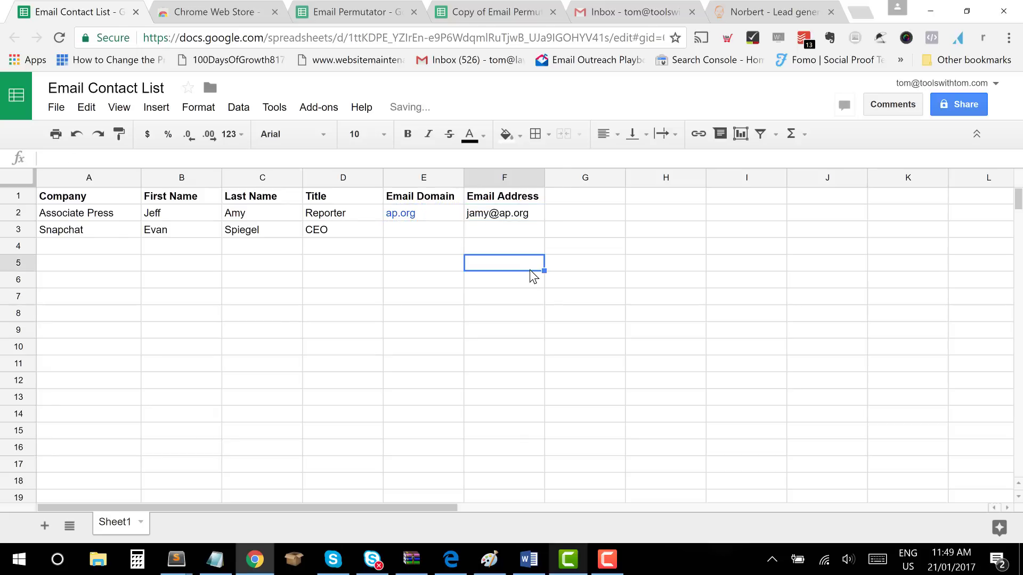